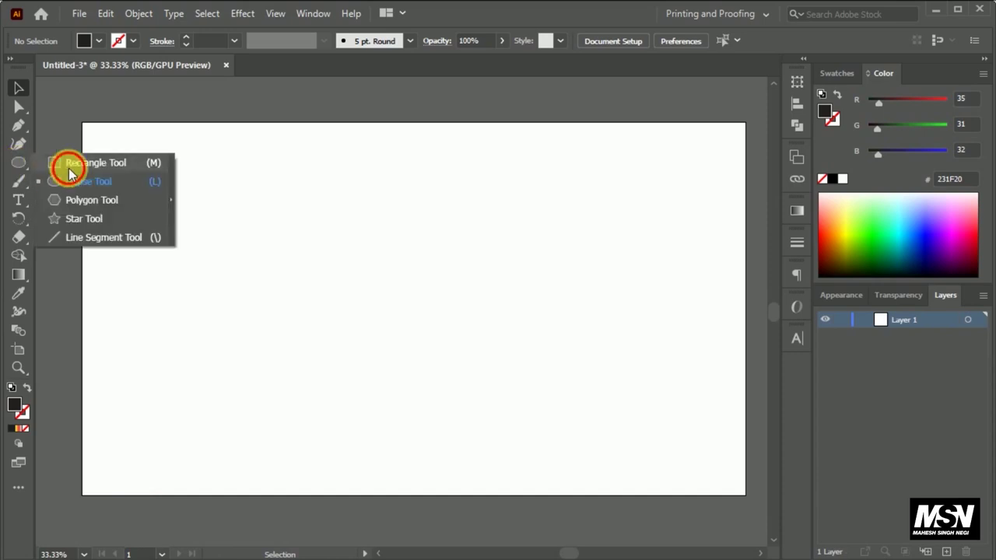
Step: Choose the Rectangle tool on the new blank landscape artboard
left_click_drag(20, 166, 69, 164)
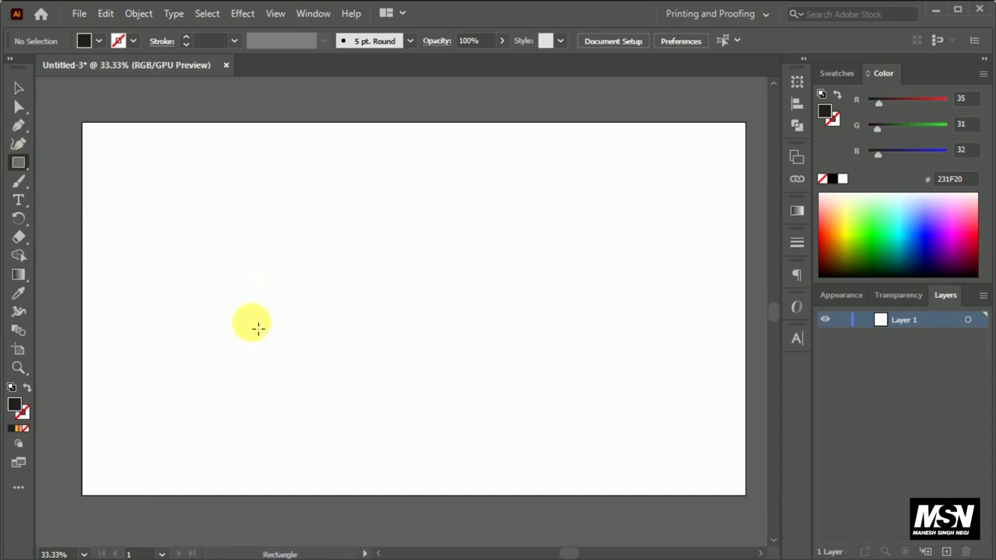
Step: Draw a rectangle bowl body with rounded bottom corners and a flat ellipse across its top
left_click_drag(581, 419, 581, 422)
left_click(570, 426)
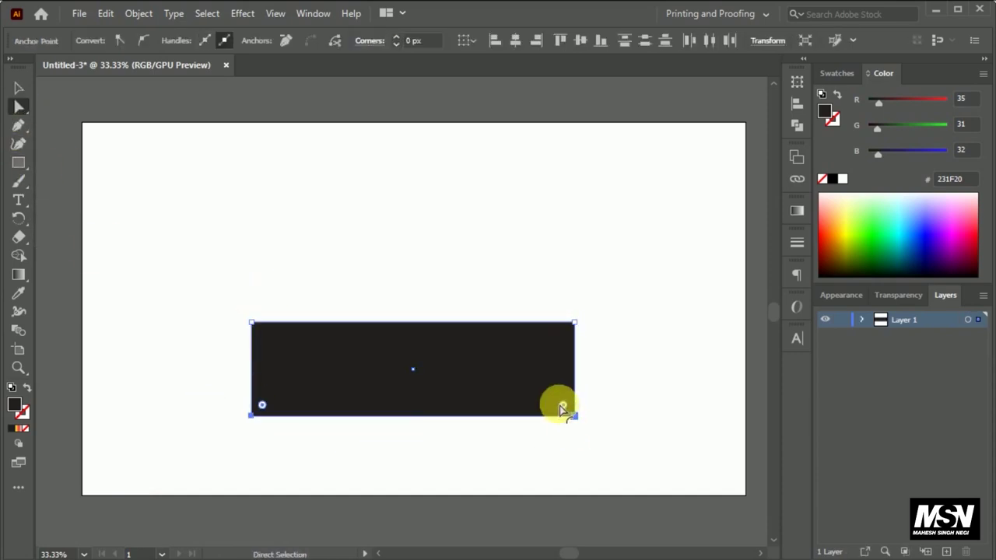
key("v")
left_click_drag(458, 389, 444, 409)
left_click(336, 445)
left_click_drag(12, 171, 66, 180)
left_click_drag(239, 326, 569, 355)
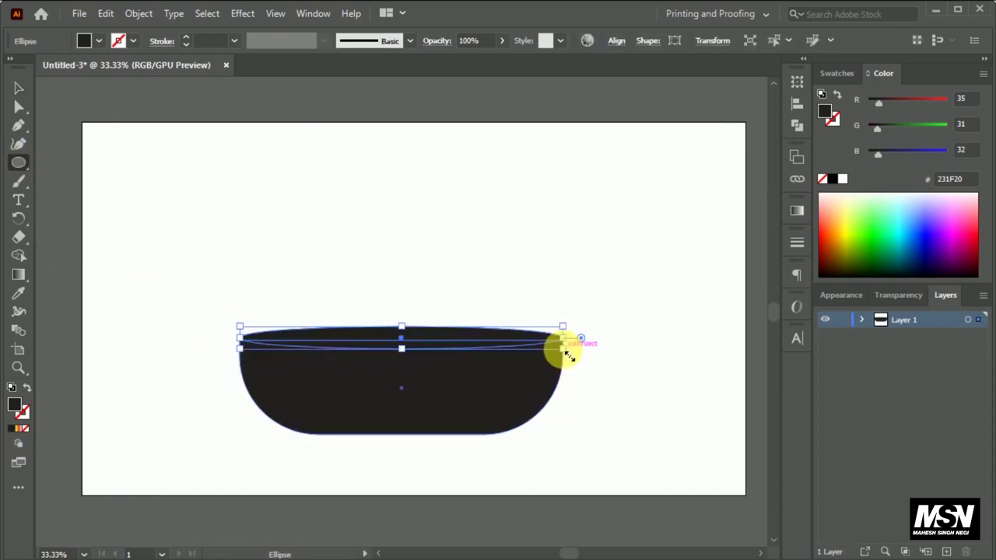
Step: Give both bowl shapes no fill and a 5 pt black stroke
left_click(19, 87)
key("ctrl+a")
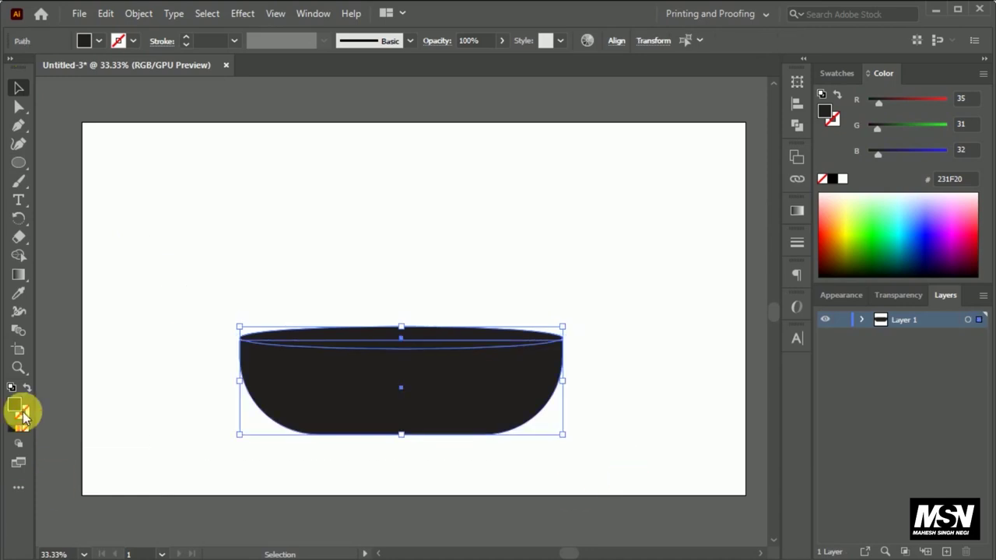
left_click(23, 428)
left_click(233, 41)
left_click(129, 41)
left_click(44, 74)
left_click(233, 41)
left_click(253, 176)
left_click(392, 336)
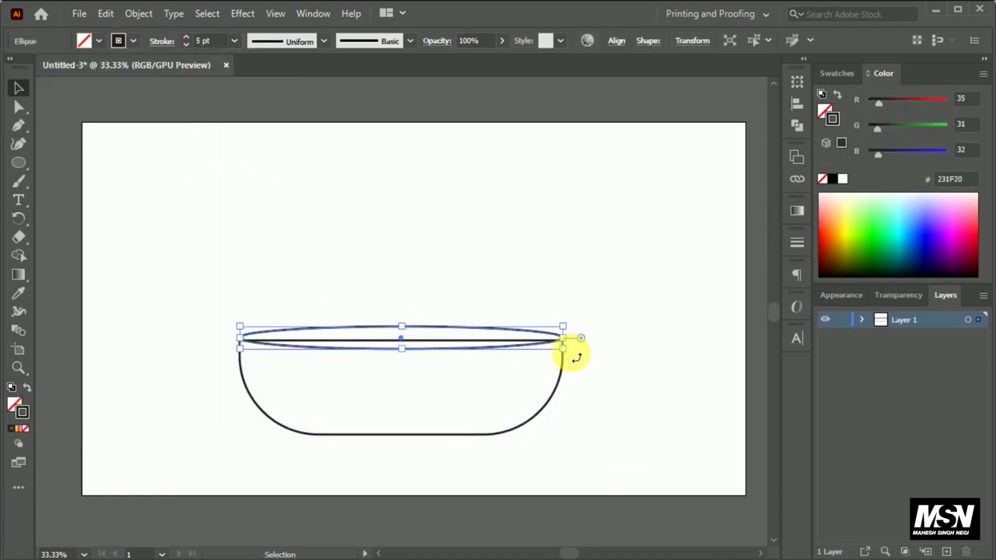
Step: Narrow the top ellipse and draw a wider rim ellipse out from the centre
left_click_drag(571, 355, 538, 359)
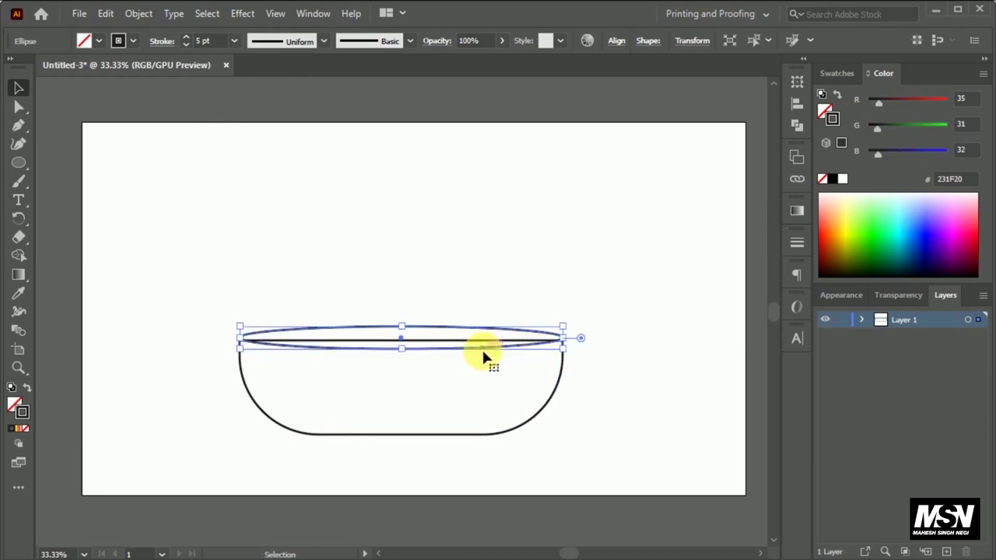
scroll(404, 358, "up", 2)
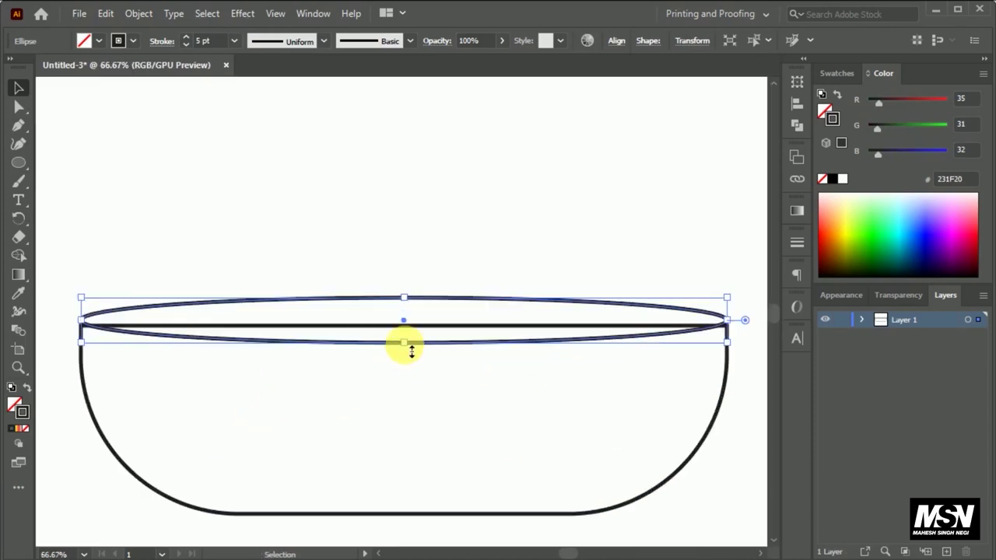
key("l")
left_click_drag(167, 307, 616, 334)
left_click_drag(403, 315, 636, 329)
key("v")
left_click(289, 211)
left_click_drag(166, 322, 167, 327)
left_click(226, 232)
Step: Merge the rim band between the two ellipses with the Shape Builder tool
left_click(62, 356)
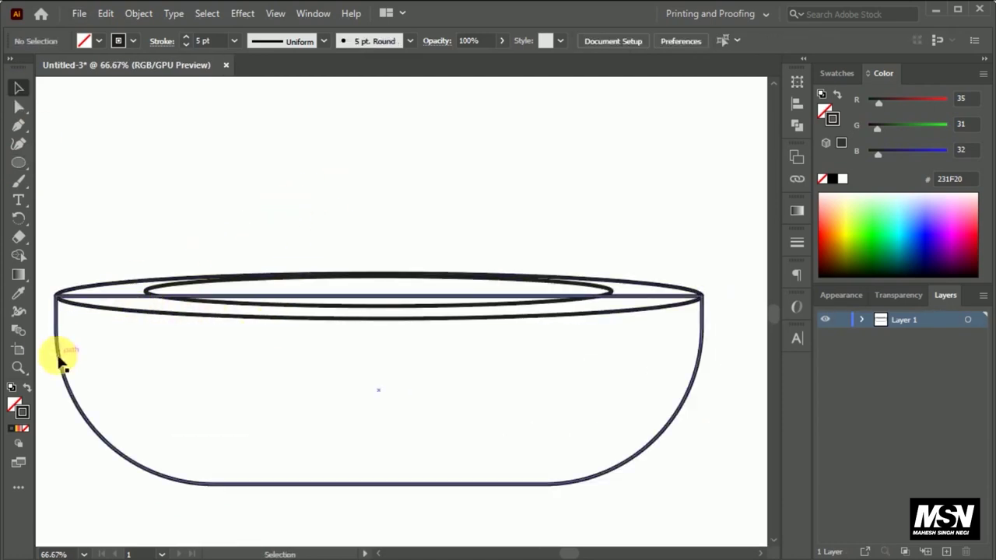
key("ctrl+minus")
left_click(171, 340)
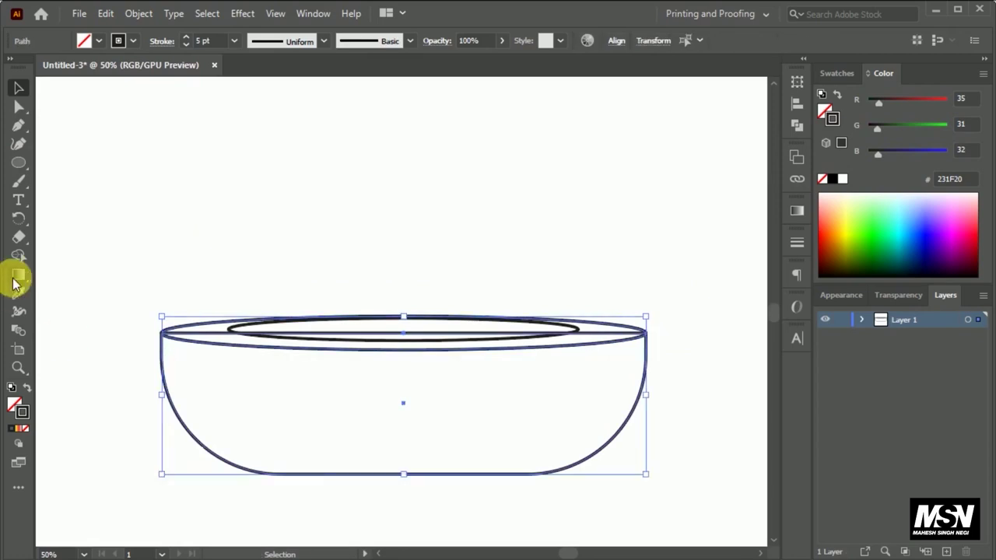
left_click(19, 255)
left_click(191, 334)
Step: Draw a smaller inner ellipse inside the rim to mark the bowl's opening
left_click_drag(592, 340, 593, 340)
left_click_drag(229, 331, 210, 329)
left_click(355, 345)
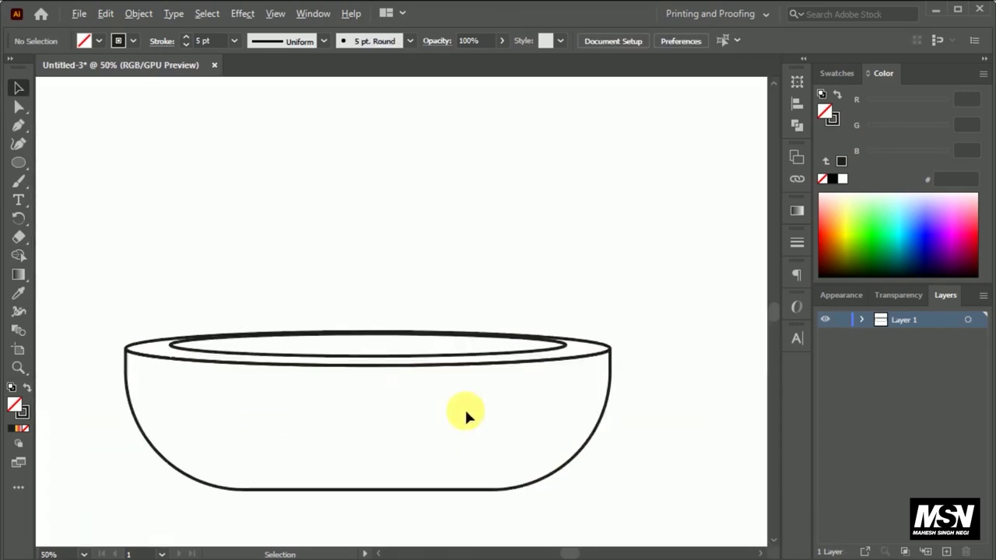
scroll(350, 451, "up", 2)
key("v")
key("ctrl+0")
key("ctrl+plus")
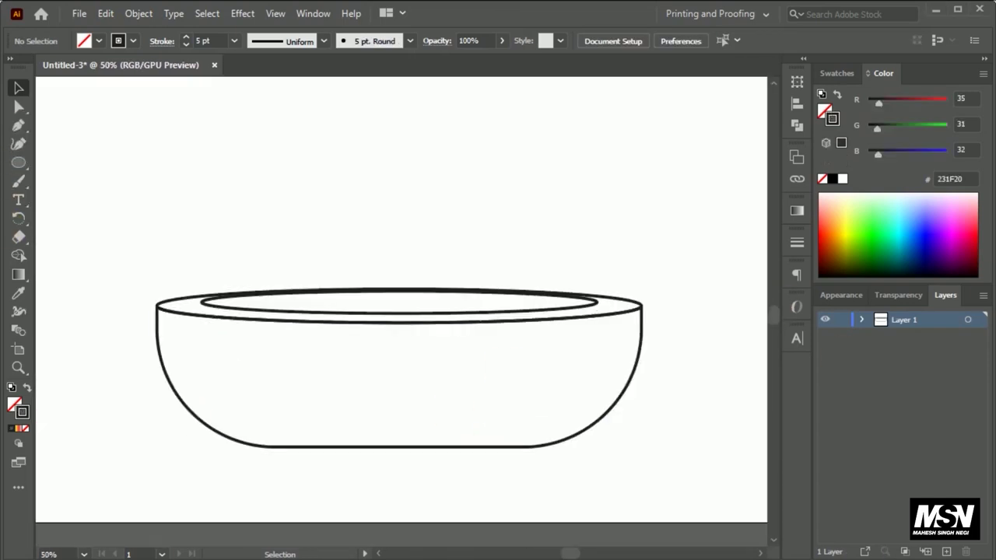
left_click(153, 328)
Step: Fill the bowl body with brown and convert it to a linear gradient
double_click(14, 404)
left_click_drag(711, 382, 711, 438)
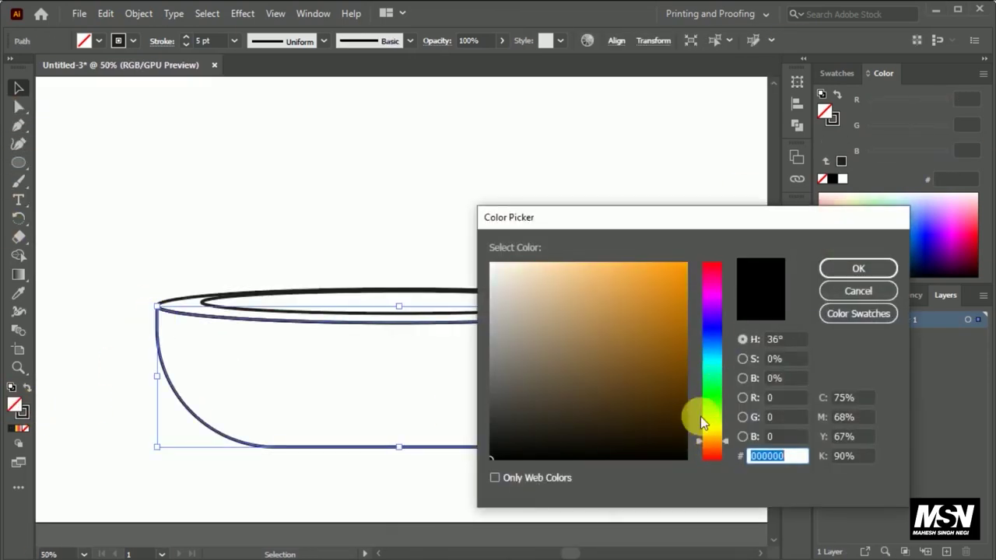
left_click(687, 367)
left_click(858, 268)
left_click(797, 210)
left_click(19, 275)
left_click(389, 373)
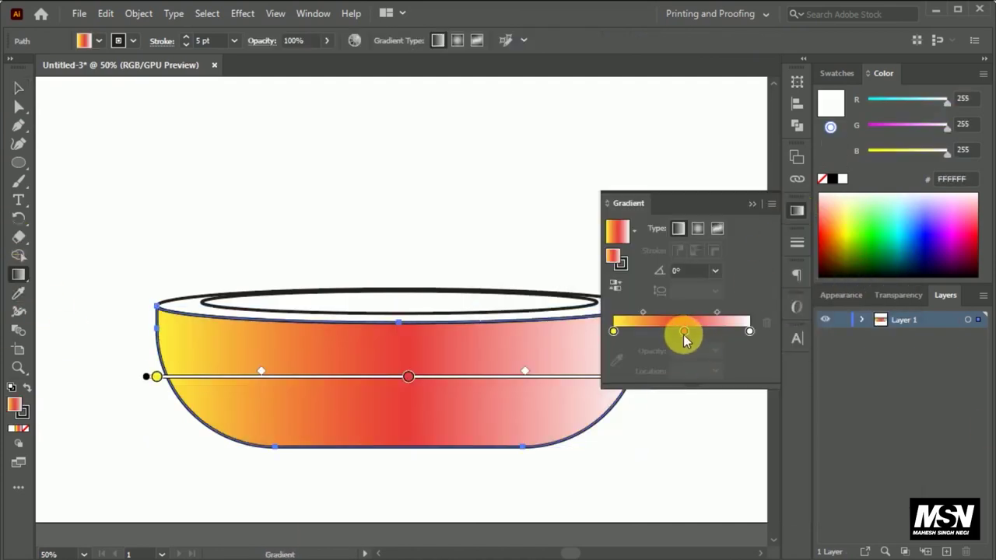
double_click(18, 408)
Step: Set the gradient stops to dark and lighter brown, with the middle stop at 56.7%
left_click(711, 427)
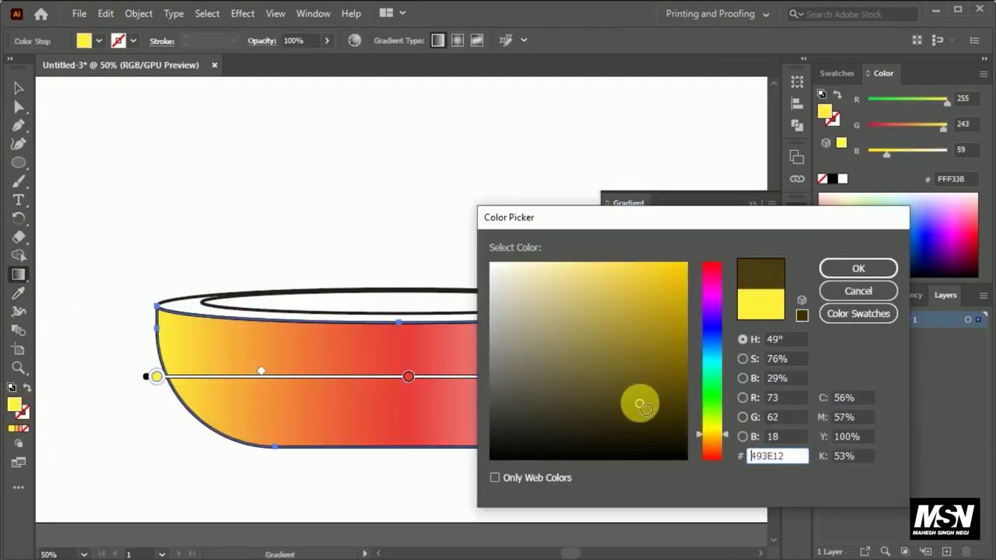
left_click_drag(705, 448, 704, 437)
key("Return")
left_click_drag(684, 330, 690, 331)
left_click(983, 74)
left_click(855, 136)
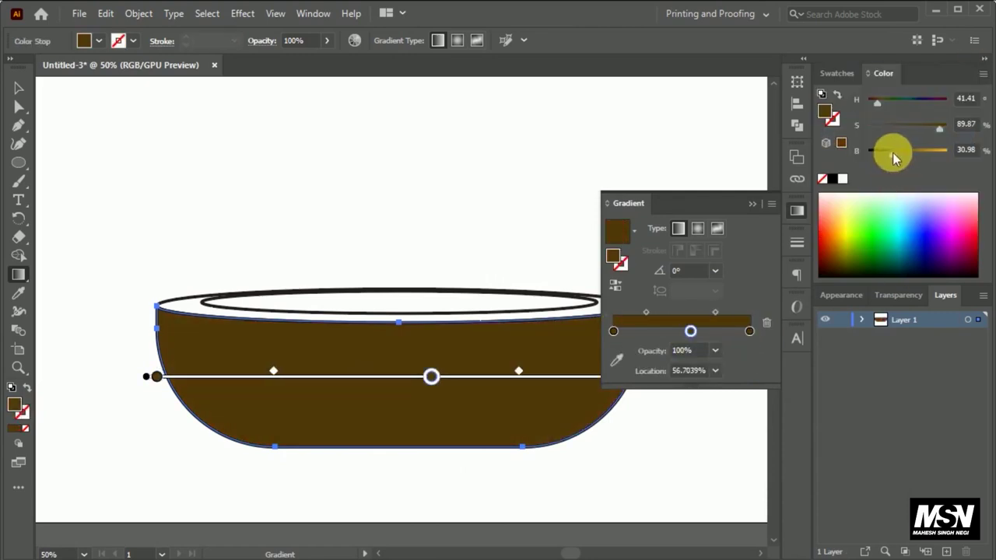
left_click_drag(889, 152, 902, 154)
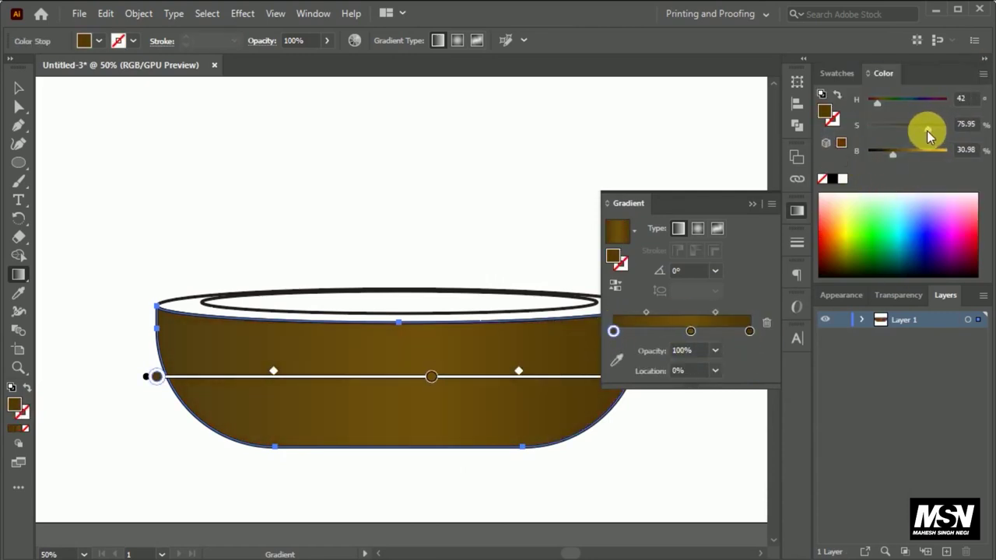
key("ctrl+z")
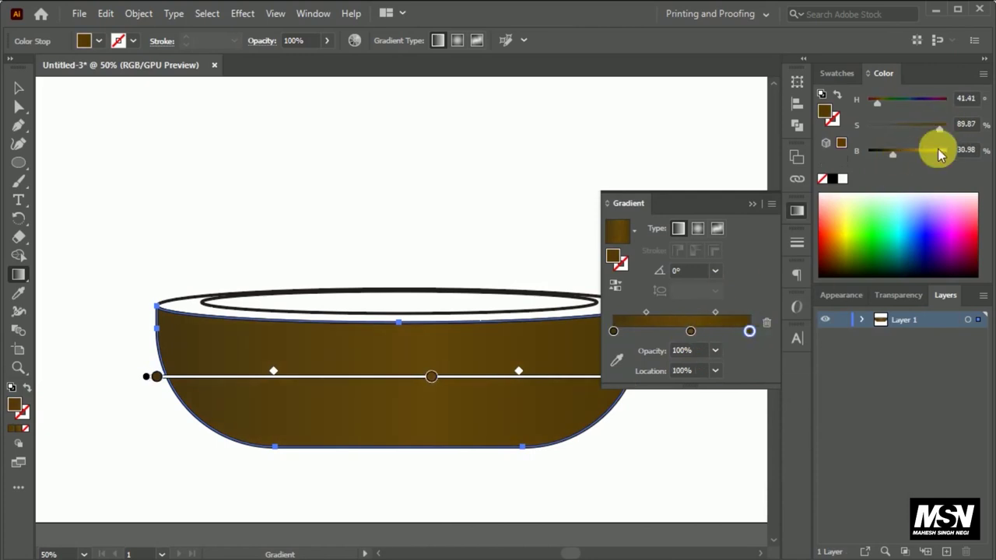
left_click(290, 310)
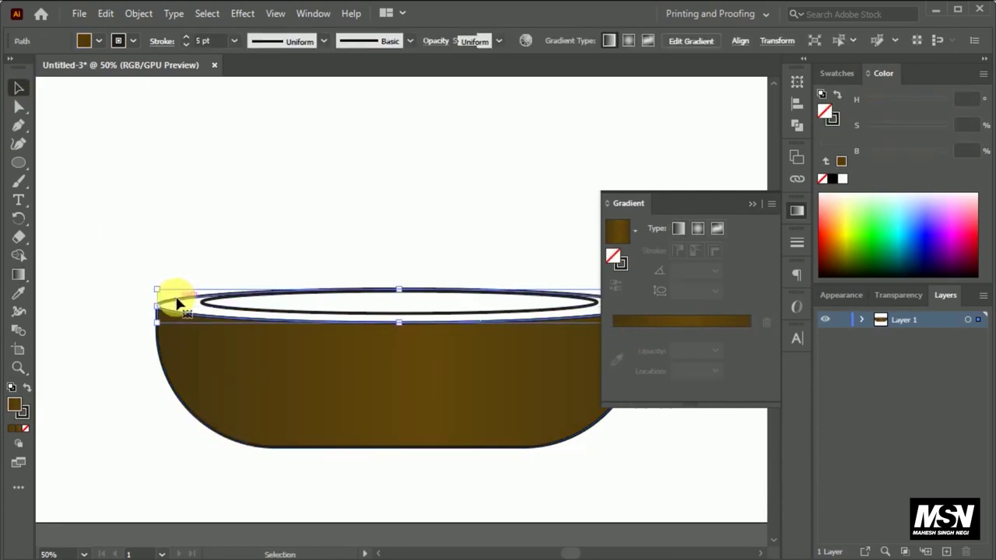
Step: Apply the brown gradient to the rim and brighten its stop colours
left_click(638, 334)
left_click_drag(895, 150, 918, 151)
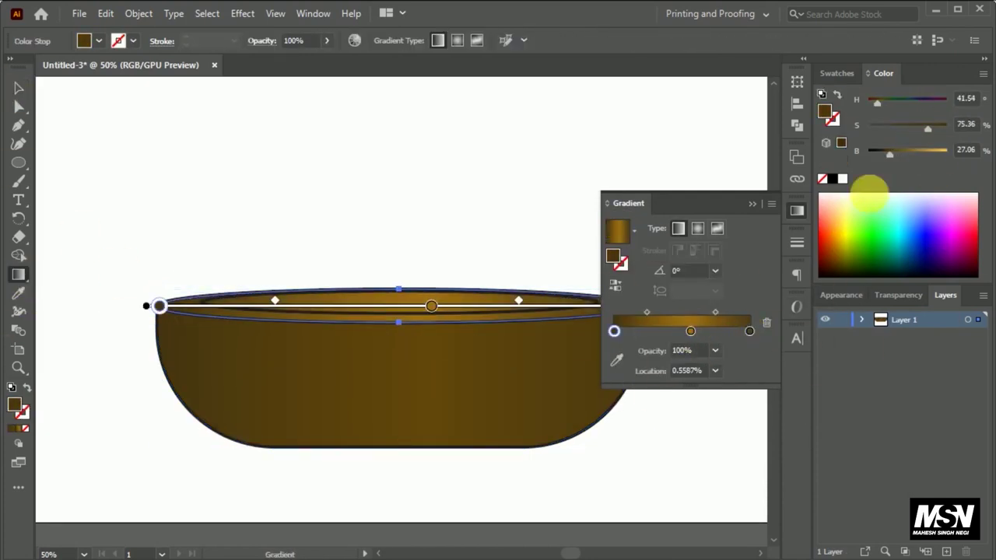
left_click(19, 87)
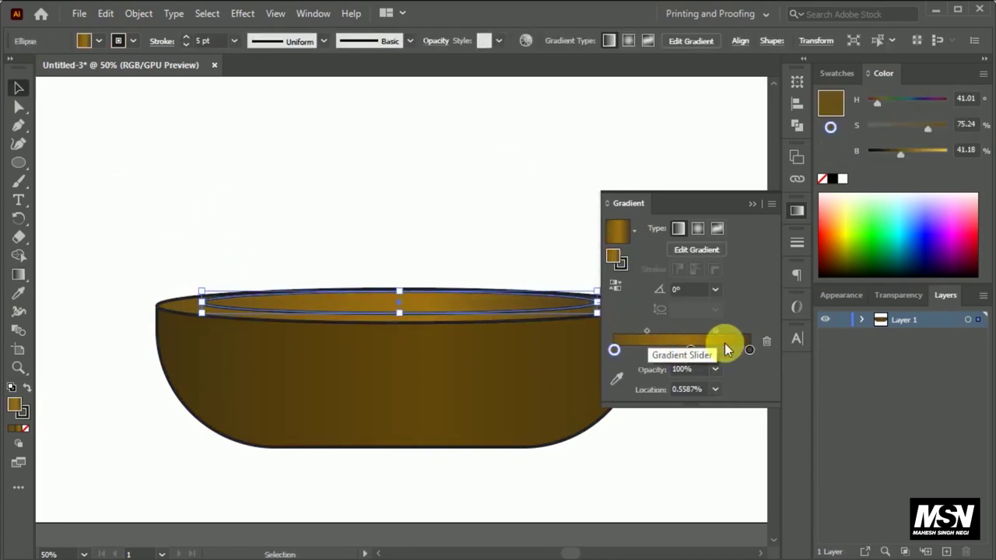
left_click_drag(916, 155, 916, 154)
left_click(696, 227)
left_click(696, 249)
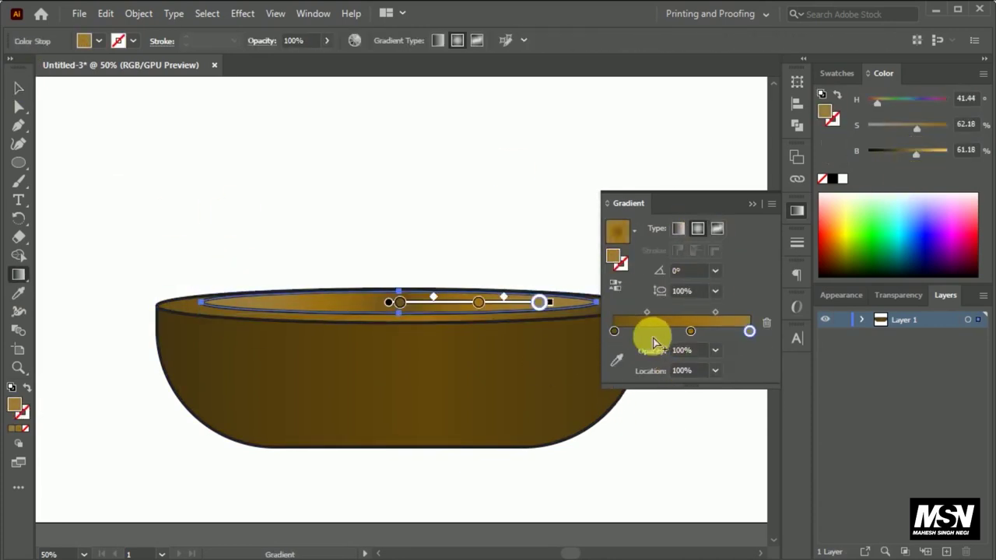
left_click_drag(920, 151, 933, 151)
left_click(749, 331)
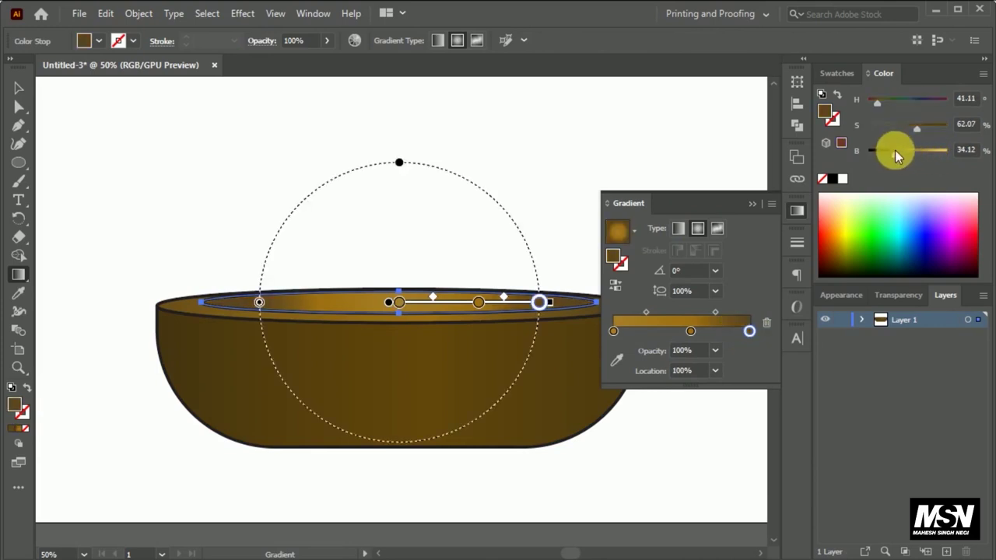
key("v")
key("ctrl+shift+a")
left_click(799, 213)
Step: Drag a vertical linear gradient across the rim with the Gradient tool
left_click(195, 311)
left_click(136, 247)
left_click(199, 311)
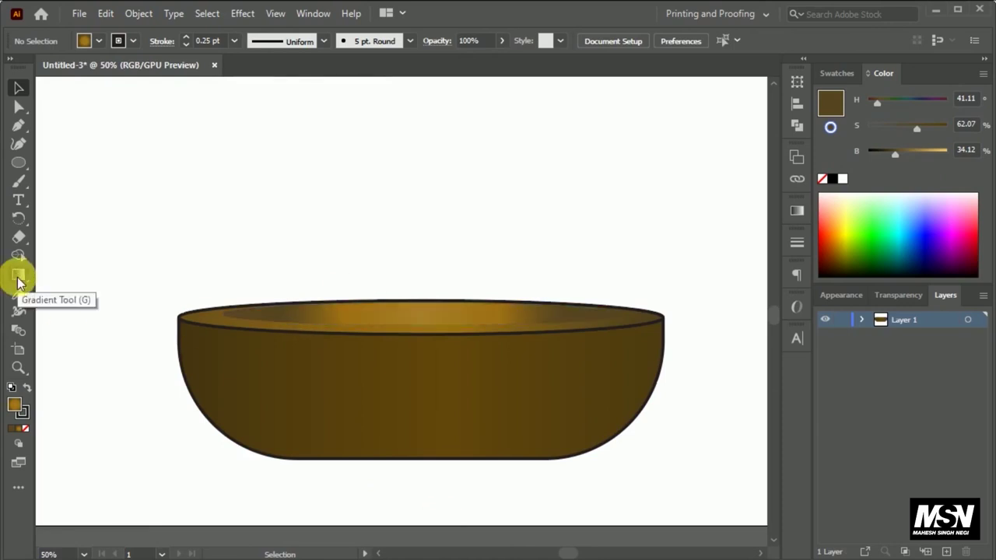
left_click(19, 276)
left_click(399, 318)
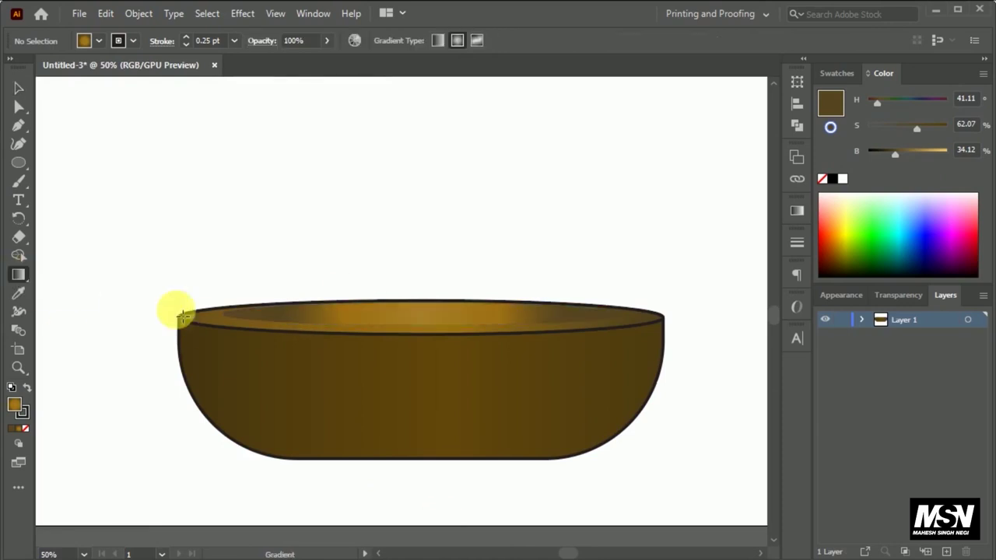
mouse_move(397, 303)
left_mouse_down()
mouse_move(417, 457)
mouse_move(401, 442)
left_mouse_up()
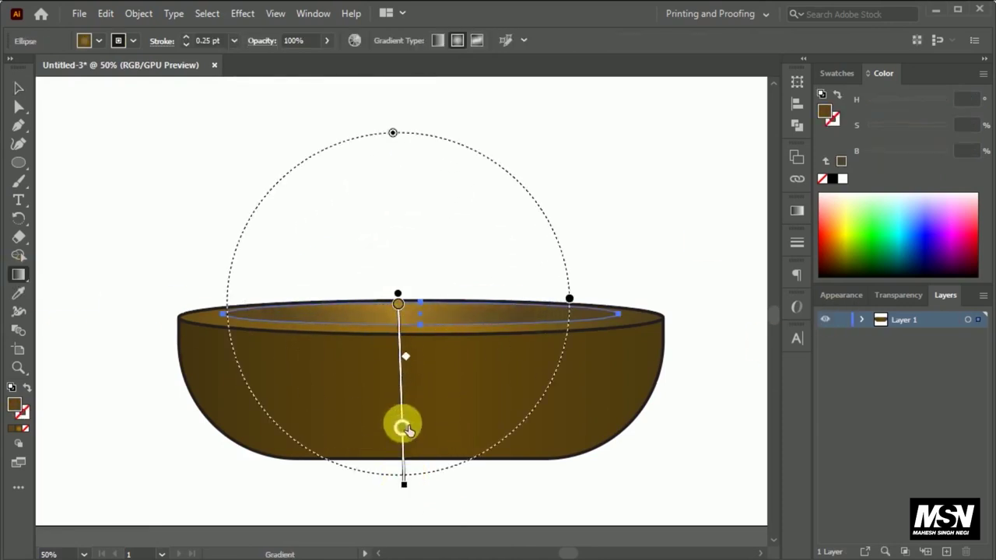
key("ctrl+1")
left_click_drag(420, 340, 383, 192)
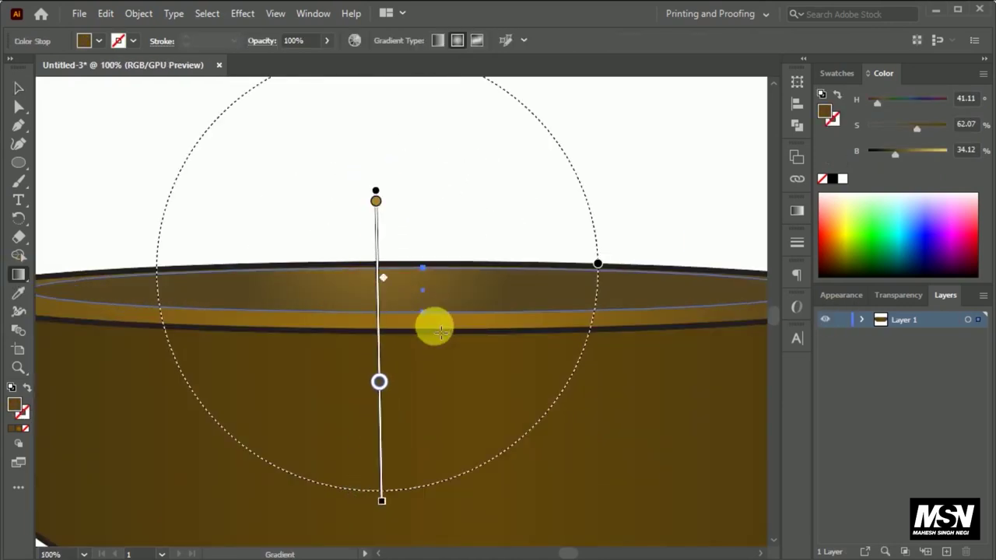
key("ctrl+minus")
left_click(19, 274)
left_click_drag(406, 280, 407, 393)
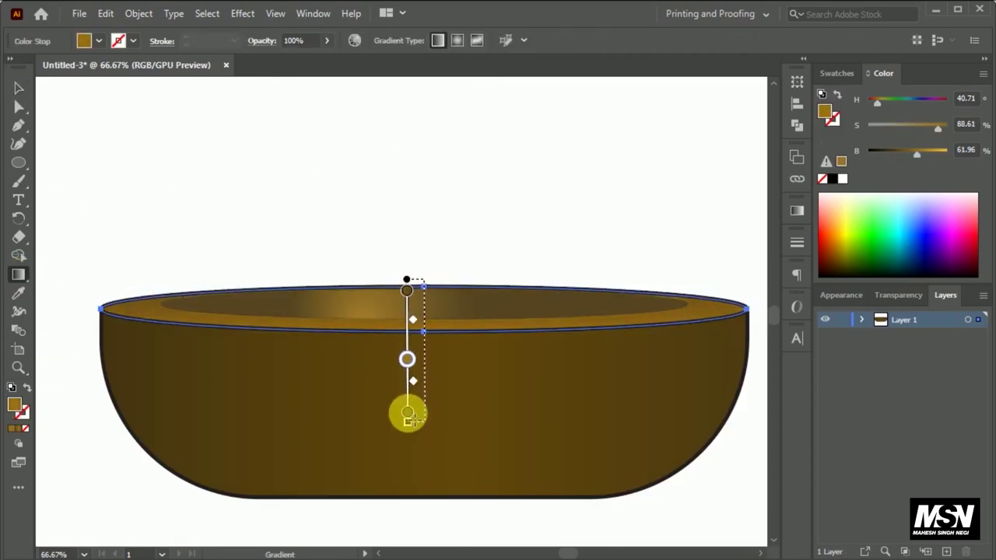
key("v")
Step: Set the bowl's outline stroke weight to 0.25 pt
key("ctrl+shift+a")
key("ctrl+minus")
left_click_drag(99, 250, 99, 251)
left_click(233, 40)
left_click(247, 61)
left_click(585, 394)
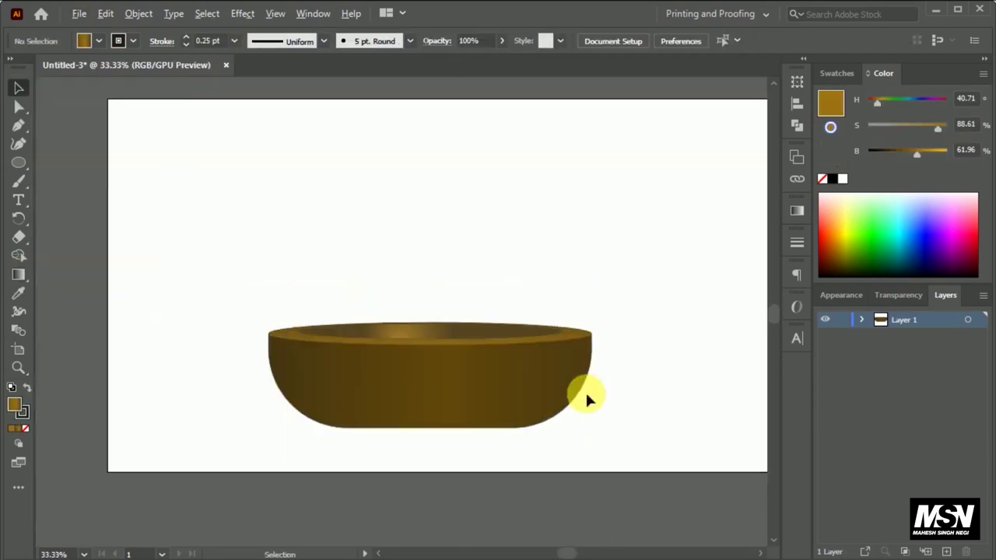
Step: Narrow the inner ellipse about its centre and give it a white fill
left_click(253, 333)
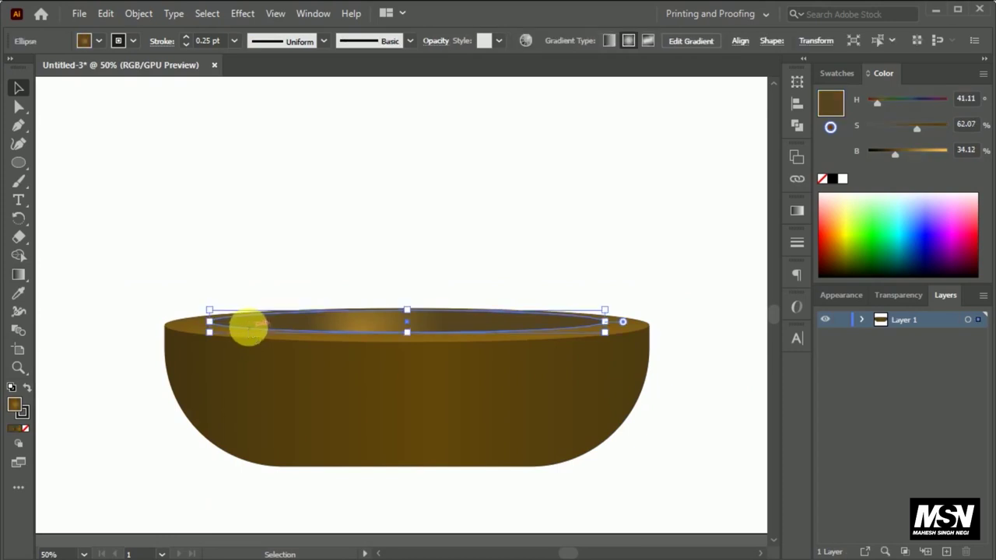
scroll(608, 318, "up", 4)
scroll(280, 318, "down", 2)
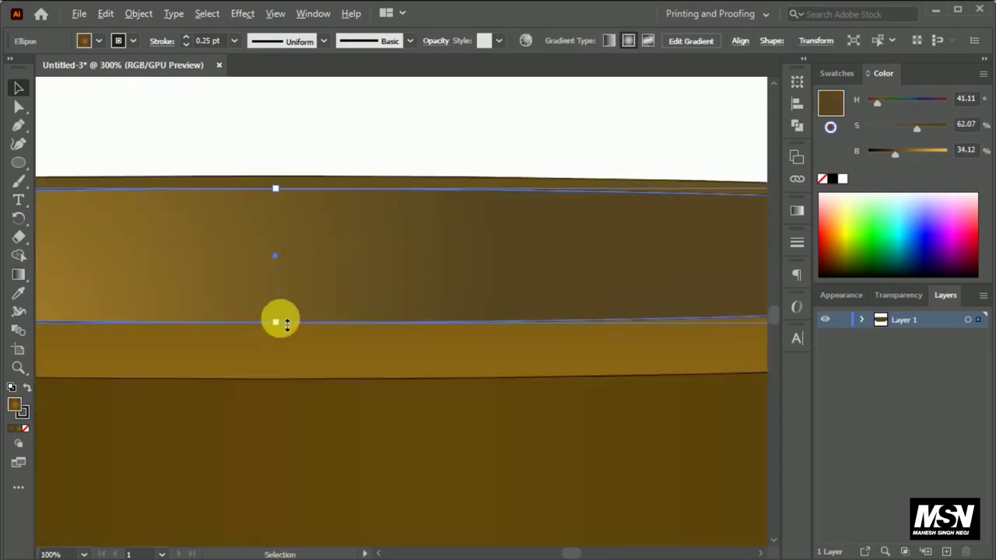
scroll(389, 327, "down", 1)
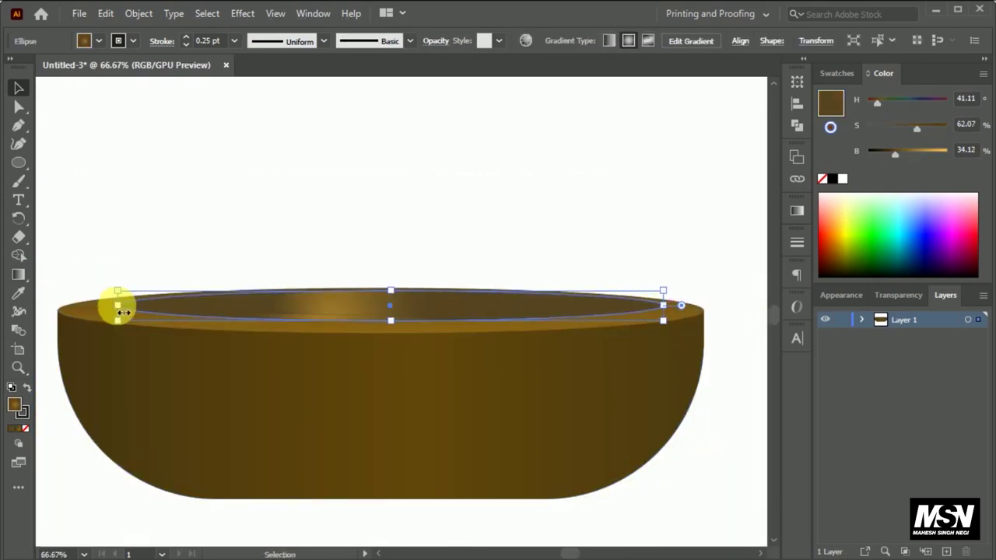
left_click_drag(118, 308, 135, 302)
double_click(14, 404)
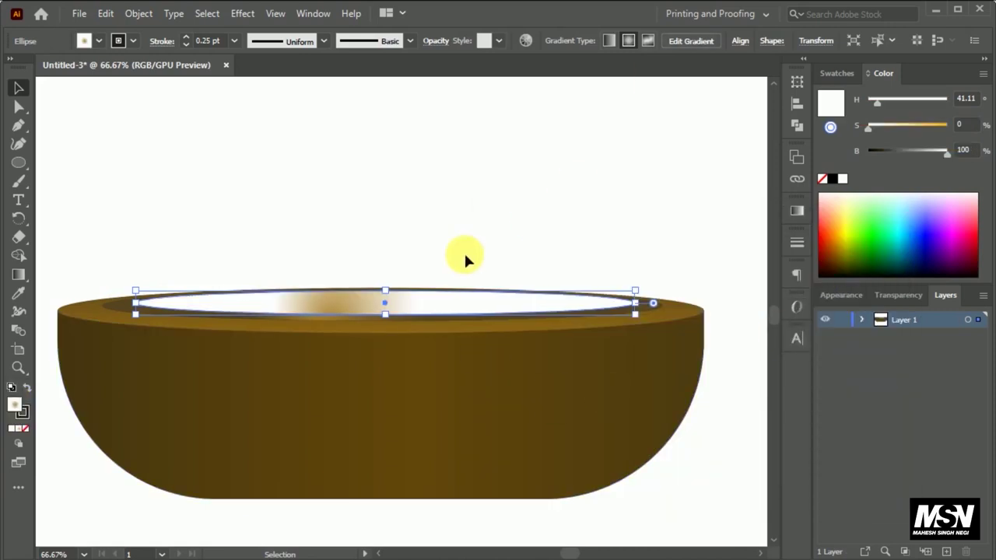
Step: Recolour the inner ellipse's gradient stops to red, removing the white stop
left_click(800, 210)
left_click(613, 349)
left_click_drag(936, 99, 944, 99)
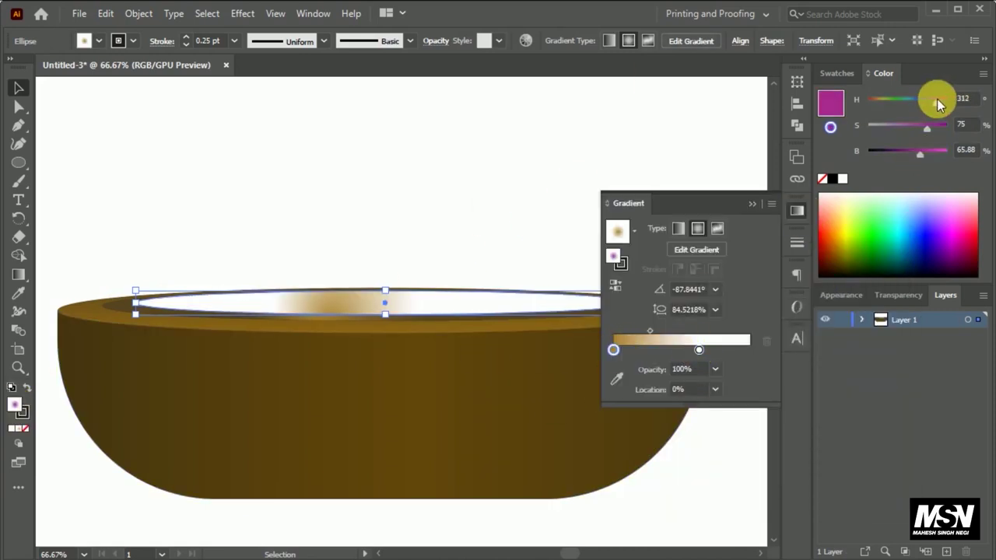
left_click_drag(920, 153, 907, 153)
left_click_drag(698, 350, 696, 382)
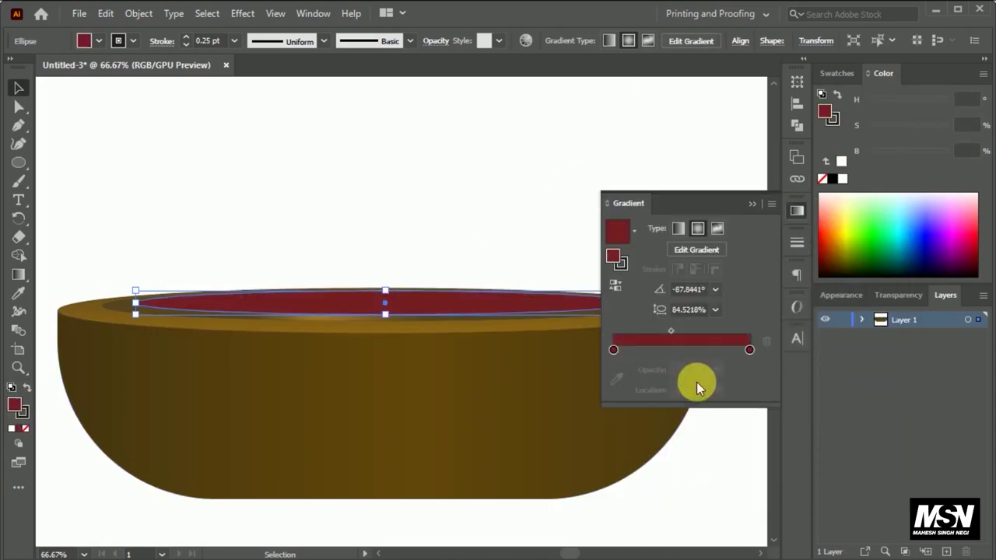
left_click_drag(905, 156, 928, 157)
left_click(796, 210)
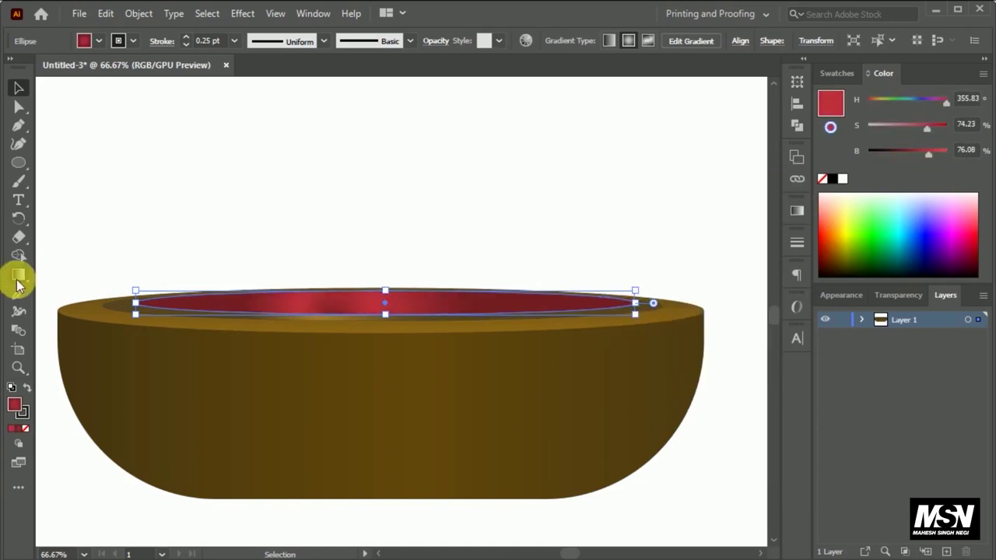
Step: Redraw the red gradient across the ellipse and add a third stop
left_click(19, 275)
scroll(323, 311, "up", 1)
left_click(363, 308)
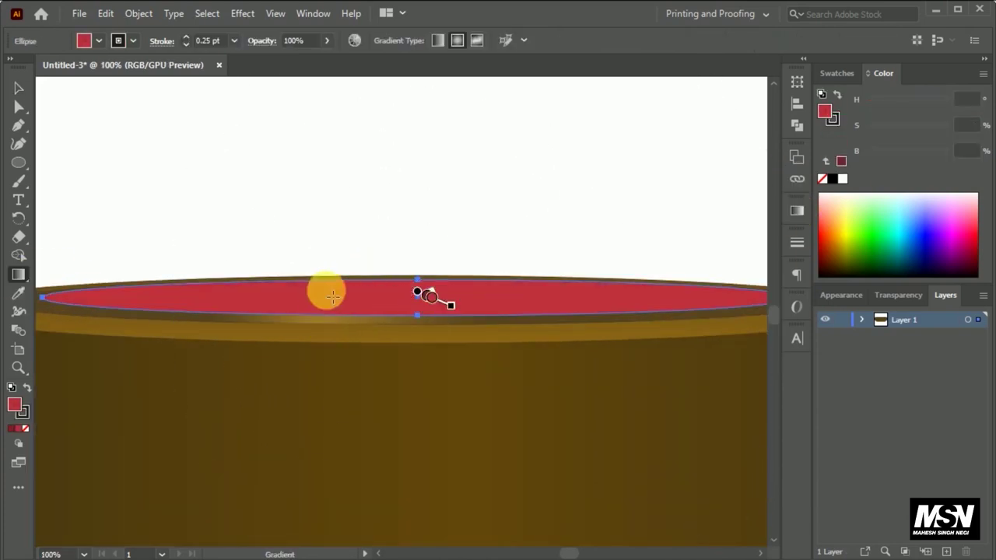
scroll(325, 289, "down", 1)
left_click(797, 210)
left_click(692, 330)
left_click(18, 88)
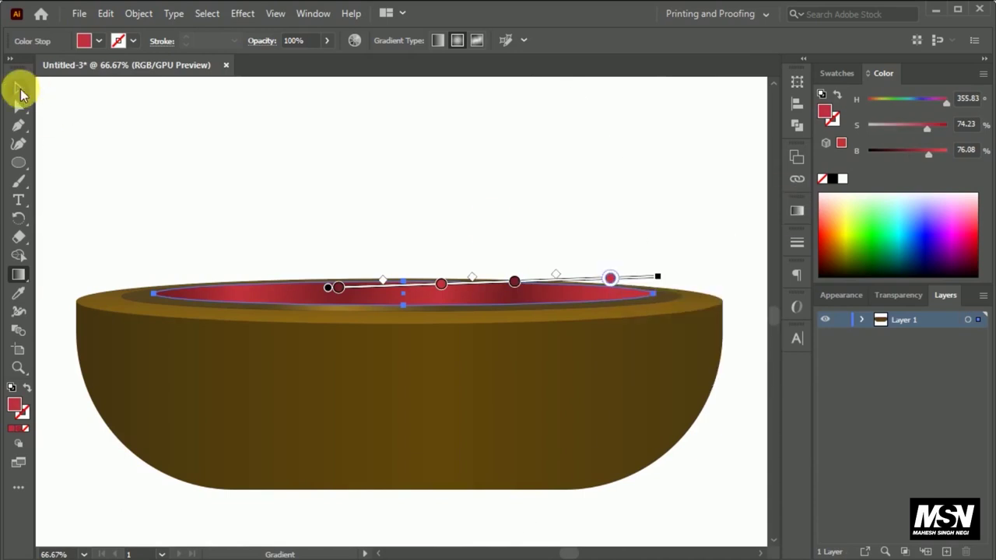
Step: Reselect the red inner ellipse and adjust its gradient stops
left_click(310, 171)
scroll(311, 171, "down", 1)
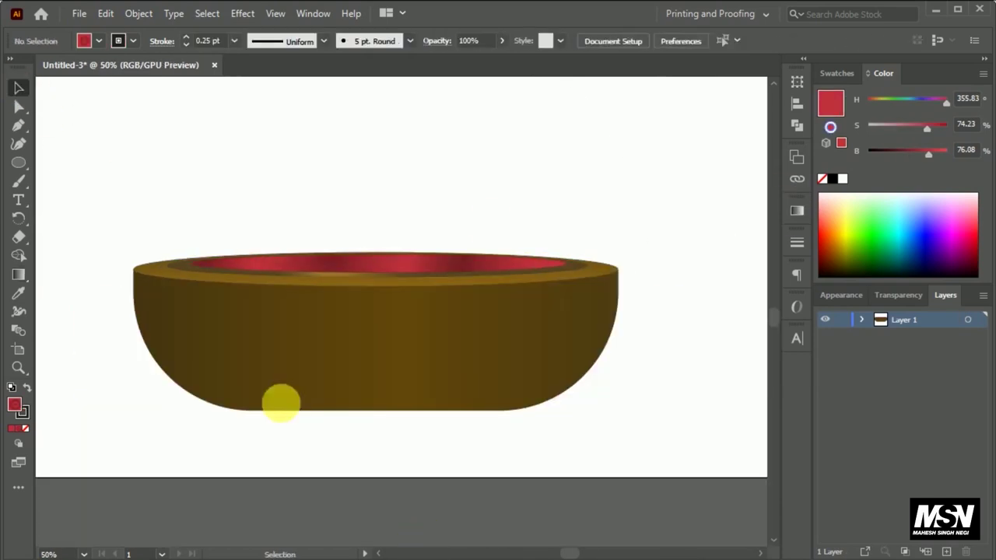
scroll(382, 282, "up", 1)
left_click(382, 282)
left_click(797, 210)
left_click(785, 211)
scroll(389, 195, "down", 1)
left_click(18, 88)
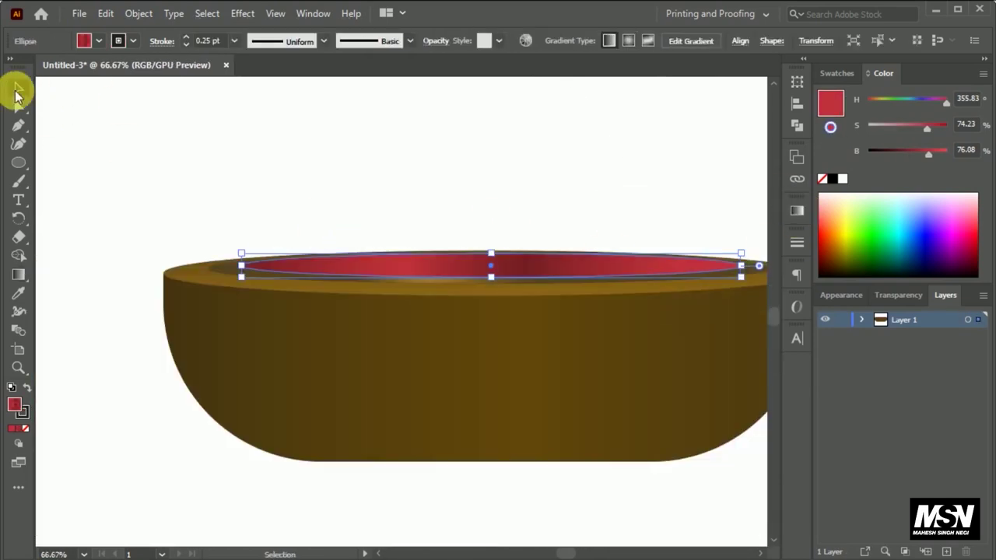
scroll(374, 271, "up", 3)
Step: Resize the red inner ellipse to fit the rim
left_click(374, 272)
scroll(329, 291, "up", 2)
scroll(420, 278, "down", 2)
left_click(210, 412)
scroll(211, 411, "down", 1)
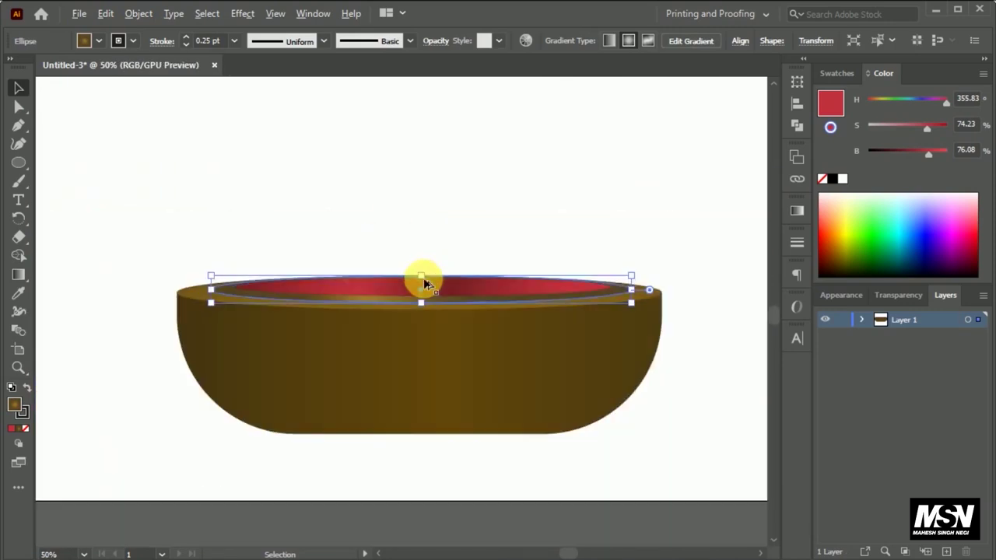
scroll(459, 494, "down", 1)
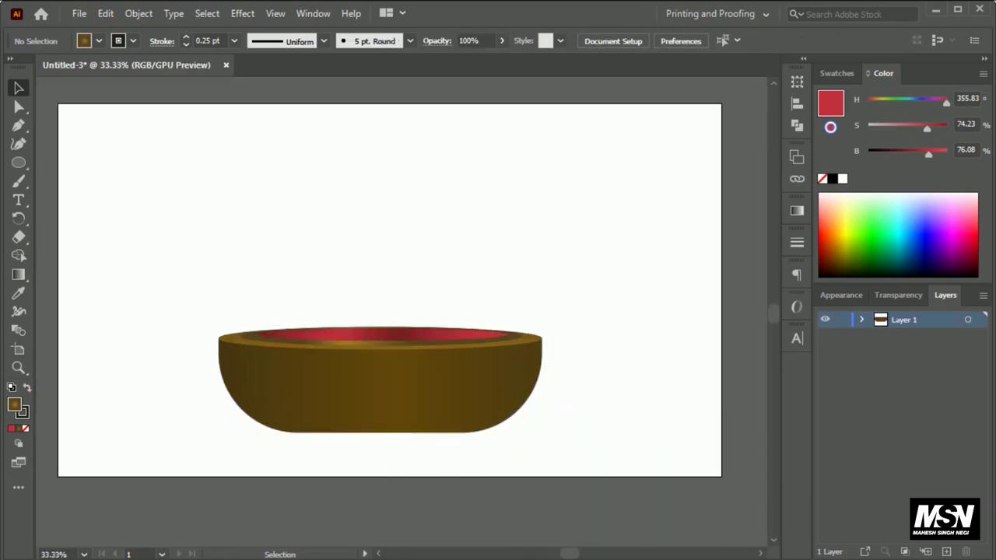
scroll(389, 338, "up", 2)
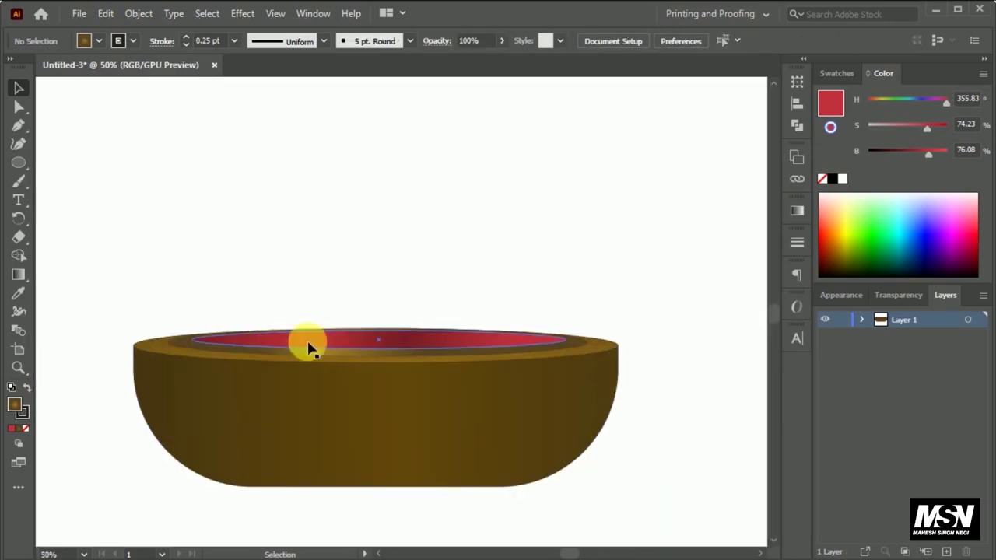
left_click(322, 345)
scroll(322, 345, "up", 2)
left_click_drag(621, 327, 628, 335)
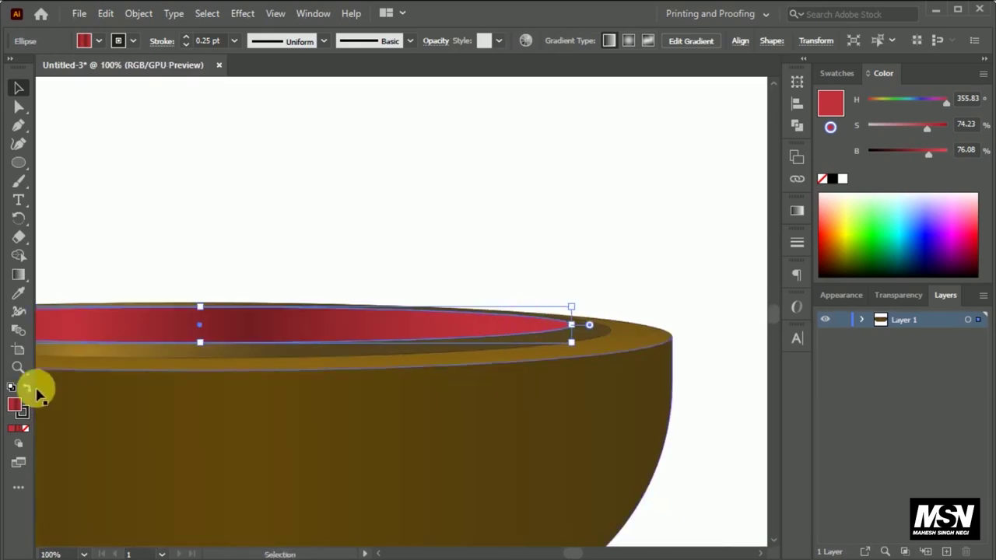
Step: Pick a yellow fill colour for the soup
double_click(14, 404)
left_click_drag(711, 448, 711, 430)
left_click(688, 291)
Step: Fill the soup surface yellow and draw a small green ellipse on it
left_click(858, 267)
scroll(546, 343, "down", 2)
scroll(358, 340, "up", 2)
key("l")
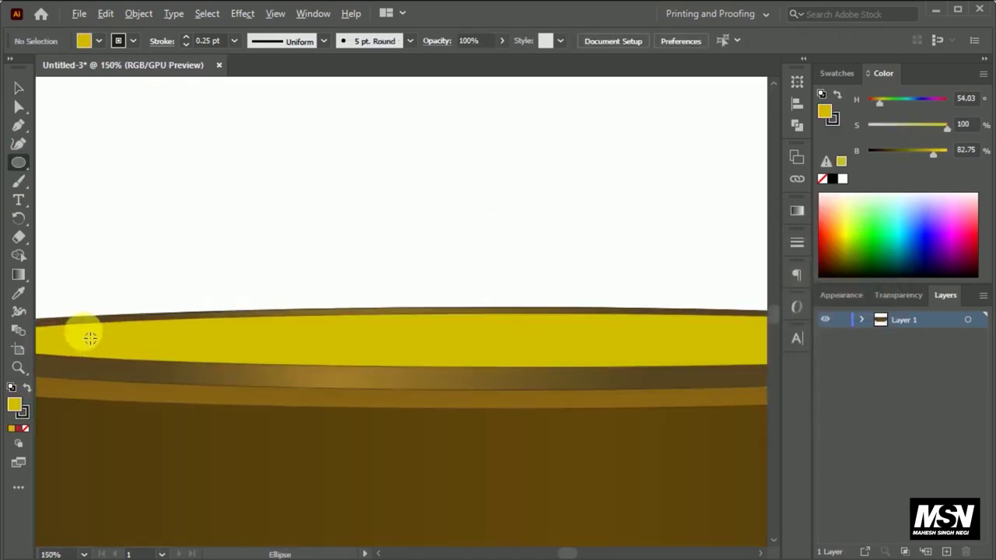
left_click_drag(73, 320, 94, 340)
double_click(14, 404)
left_click_drag(711, 430, 711, 411)
left_click(858, 267)
Step: Remove the green ellipse's outline and flatten it into a small oval on the soup
left_click(19, 88)
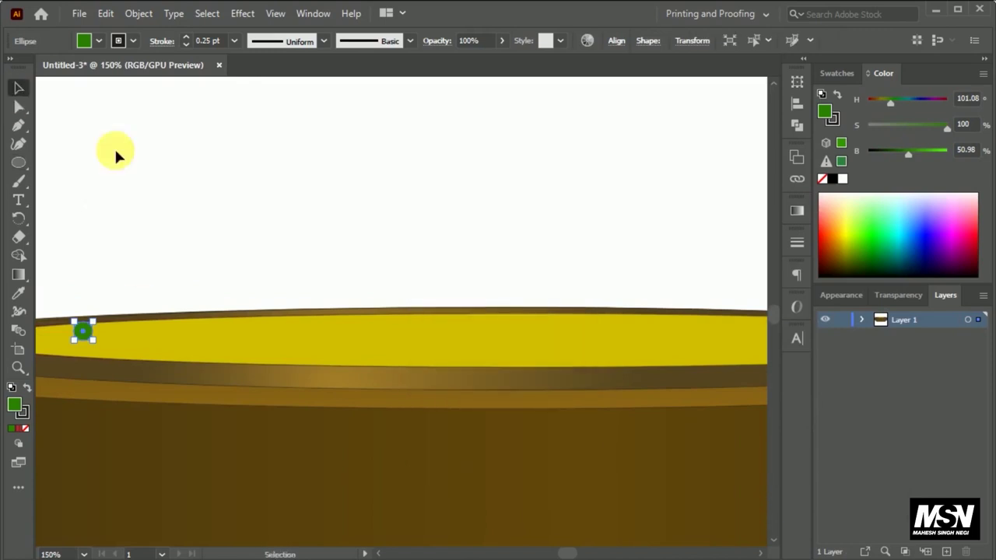
scroll(74, 332, "up", 4)
left_click(25, 428)
left_click_drag(102, 382, 163, 354)
left_click_drag(124, 339, 123, 339)
scroll(256, 338, "down", 2)
Step: Alt-drag copies of the green oval, singly and in pairs, across the soup
left_click_drag(296, 325, 133, 350)
left_click(189, 345)
scroll(189, 345, "up", 2)
scroll(311, 325, "up", 1)
left_click_drag(312, 325, 426, 391)
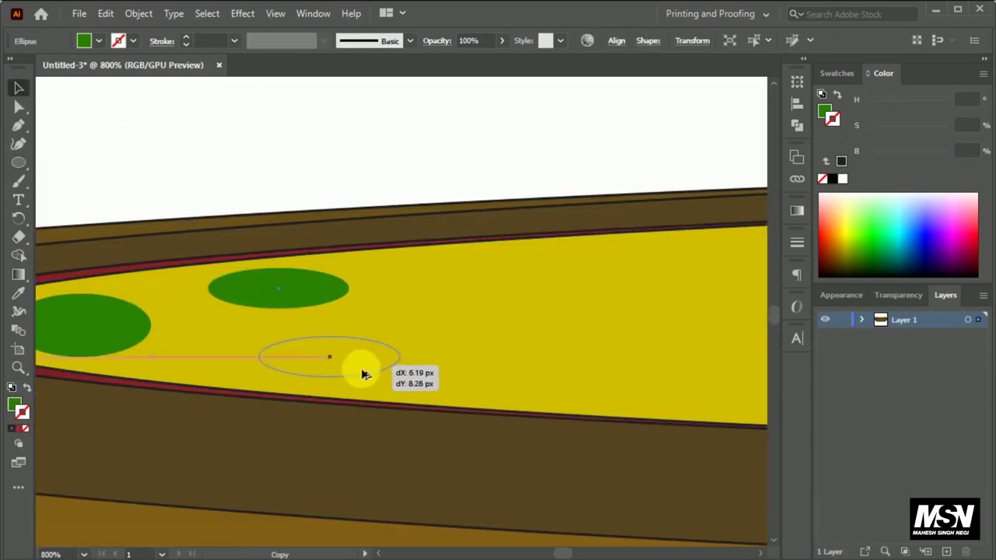
scroll(174, 329, "down", 3)
left_click(208, 326, "shift")
left_click(230, 359, "shift")
left_click_drag(346, 325, 367, 322)
Step: Scatter more green oval copies across the soup, then deselect
left_click_drag(311, 355, 328, 340)
mouse_move(387, 357)
left_mouse_down()
mouse_move(392, 336)
mouse_move(155, 362)
mouse_move(210, 356)
mouse_move(144, 333)
mouse_move(357, 350)
left_mouse_up()
scroll(389, 346, "down", 2)
scroll(156, 362, "up", 1)
scroll(144, 334, "down", 3)
mouse_move(445, 347)
left_mouse_down()
mouse_move(546, 378)
mouse_move(467, 351)
left_mouse_up()
scroll(547, 378, "up", 3)
scroll(378, 358, "down", 1)
left_click_drag(378, 358, 174, 348)
mouse_move(446, 366)
left_mouse_down()
mouse_move(284, 316)
mouse_move(266, 324)
left_mouse_up()
scroll(284, 316, "down", 2)
scroll(285, 315, "up", 2)
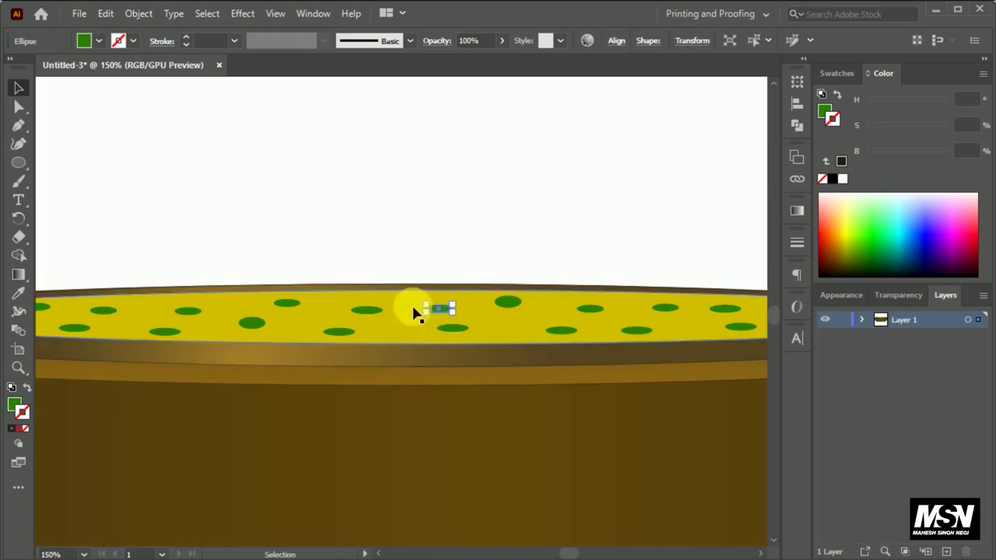
scroll(396, 322, "down", 2)
left_click(273, 314)
scroll(273, 313, "down", 1)
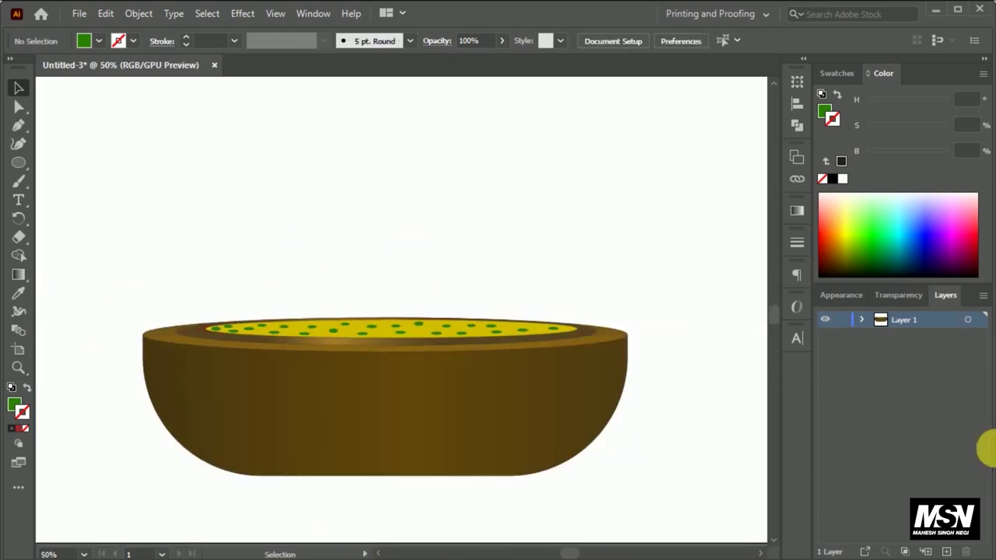
Step: Draw a curved leaf shape with the Pen tool and give it a fill colour
key("p")
scroll(343, 295, "up", 2)
scroll(250, 345, "up", 3)
left_click_drag(261, 418, 283, 398)
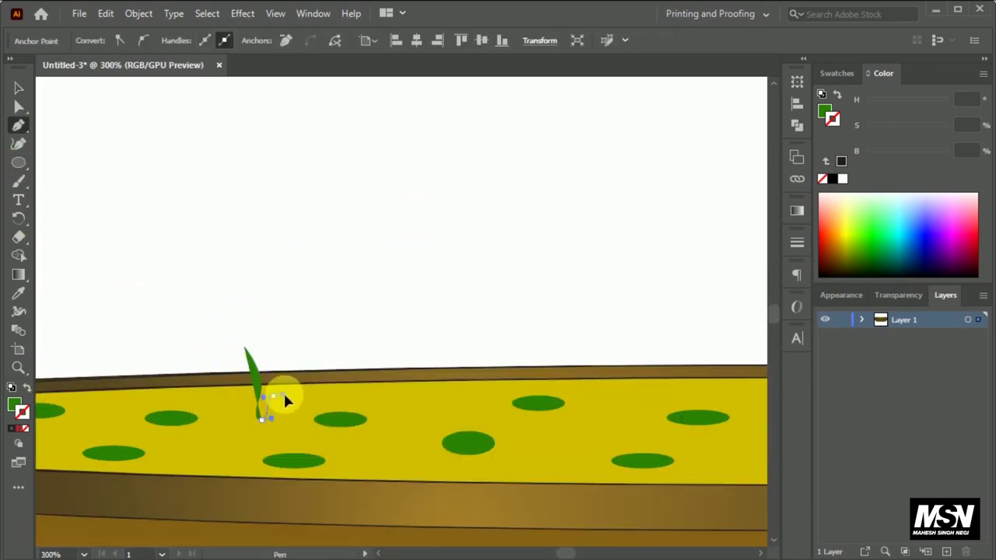
key("Escape")
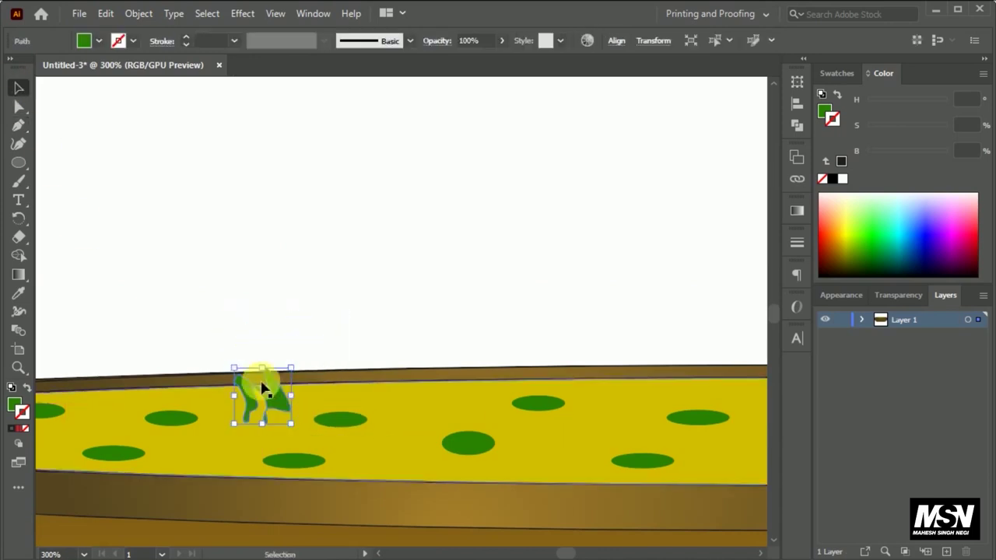
double_click(14, 404)
left_click(858, 267)
Step: Apply a gradient fill to the leaf and move it onto the soup
key("g")
left_click(797, 210)
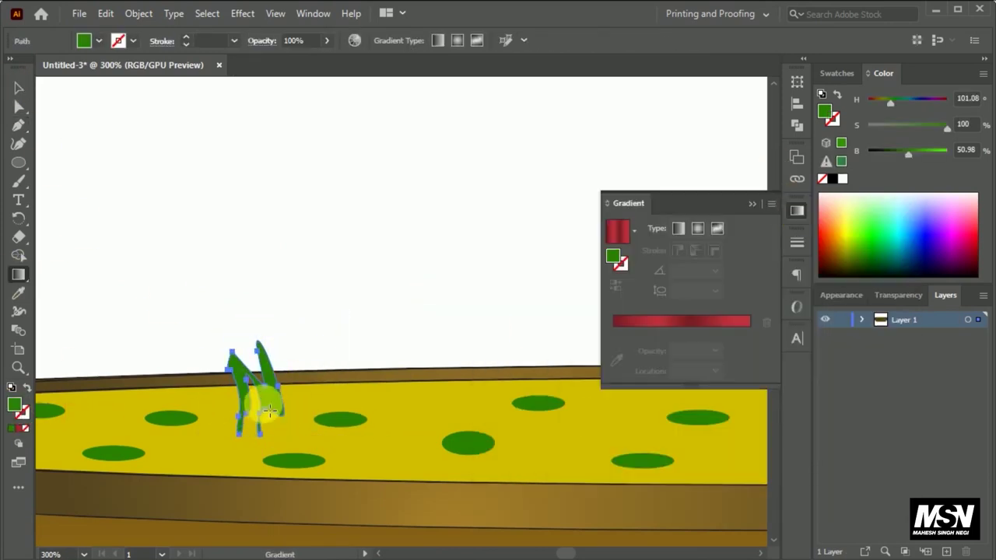
left_click(705, 319)
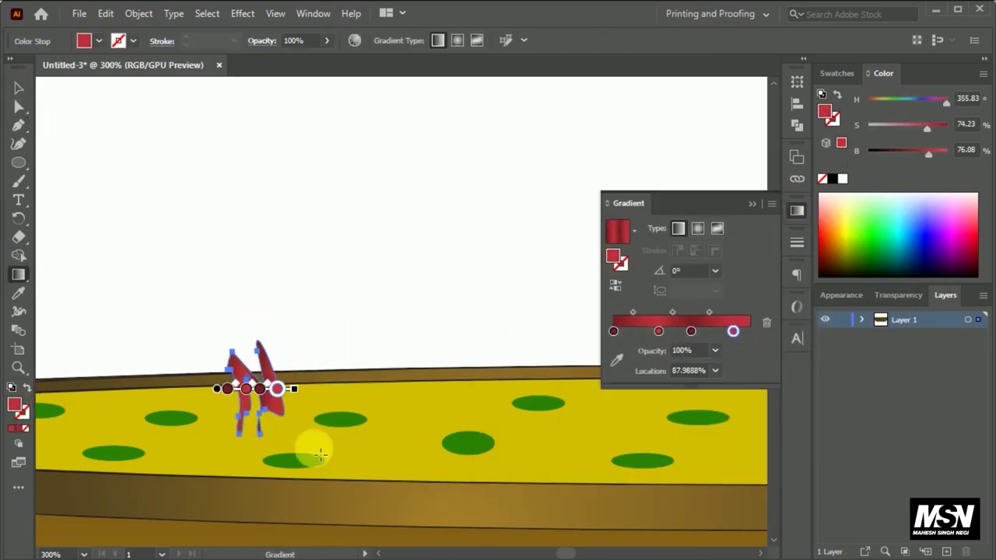
key("Escape")
left_click(300, 223)
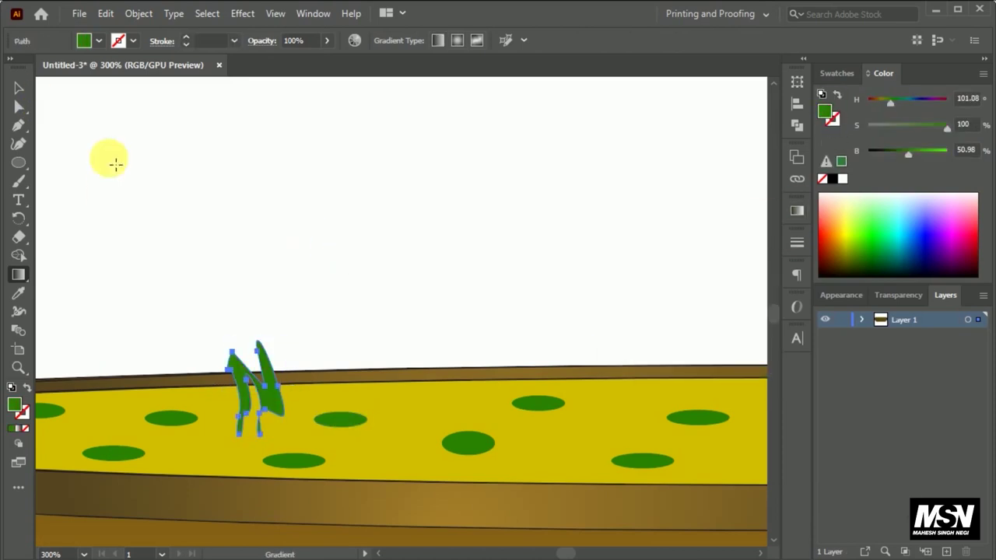
left_click(19, 87)
mouse_move(241, 378)
left_mouse_down()
mouse_move(213, 365)
mouse_move(256, 362)
left_mouse_up()
Step: Alt-drag grass sprig copies to the left and right across the soup, then deselect
scroll(267, 366, "down", 3)
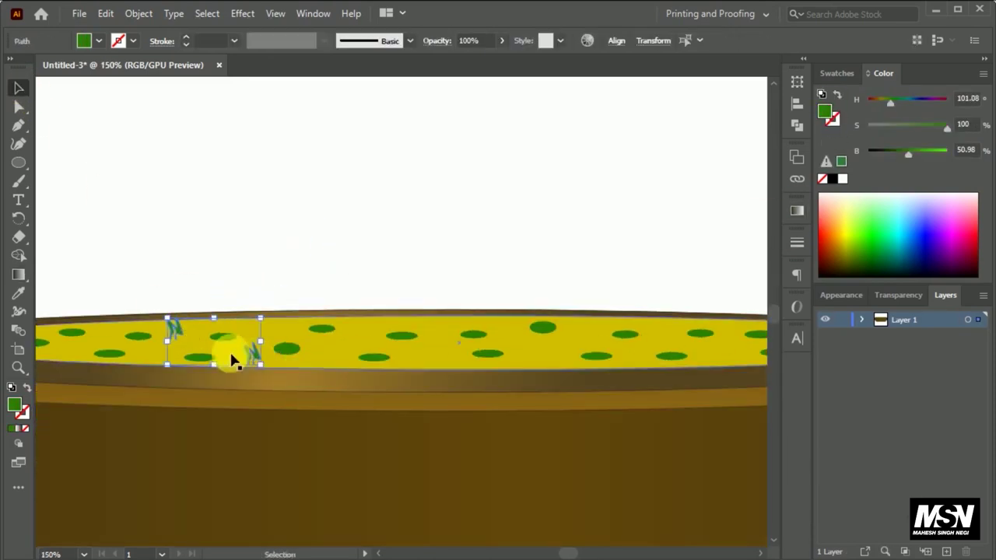
scroll(521, 356, "down", 2)
left_click_drag(330, 336, 181, 333)
left_click_drag(332, 320, 163, 316)
scroll(325, 280, "down", 2)
scroll(300, 268, "up", 3)
scroll(249, 256, "down", 2)
left_click_drag(256, 264, 493, 264)
scroll(493, 265, "down", 2)
left_click(301, 452)
Step: Draw a curved steam wisp with the Pen tool and fill it grey
key("p")
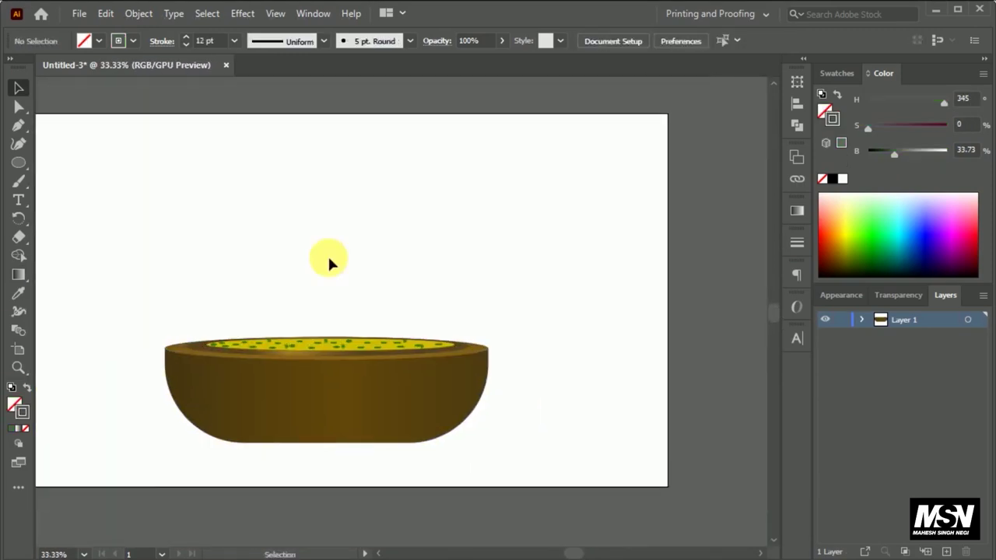
scroll(328, 257, "up", 1)
left_click_drag(313, 171, 333, 178)
left_click(328, 239)
left_click_drag(336, 325, 352, 346)
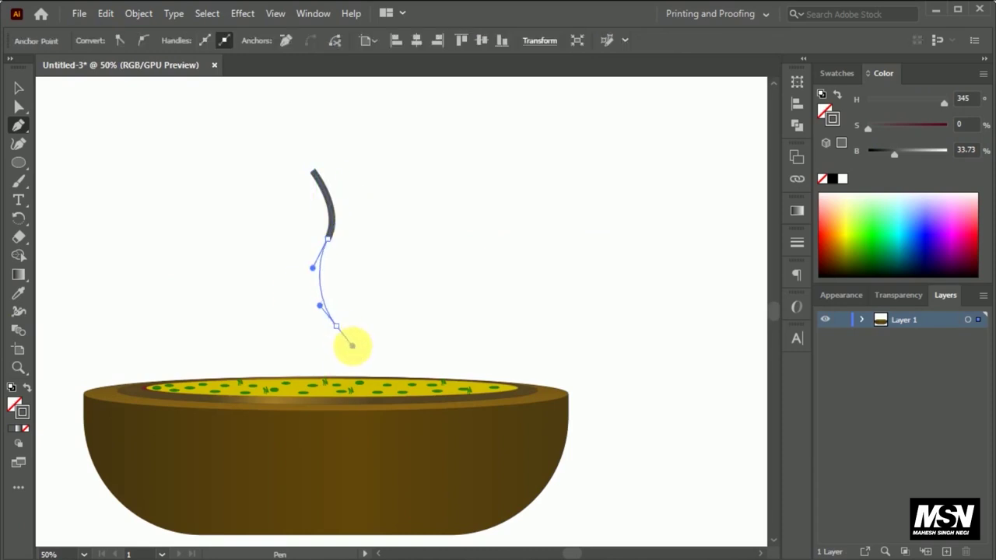
double_click(23, 413)
key("Return")
Step: Reshape the wisp's segments and middle anchor into a fuller curve
key("a")
scroll(342, 226, "up", 2)
left_click_drag(353, 261, 348, 267)
left_click(343, 269)
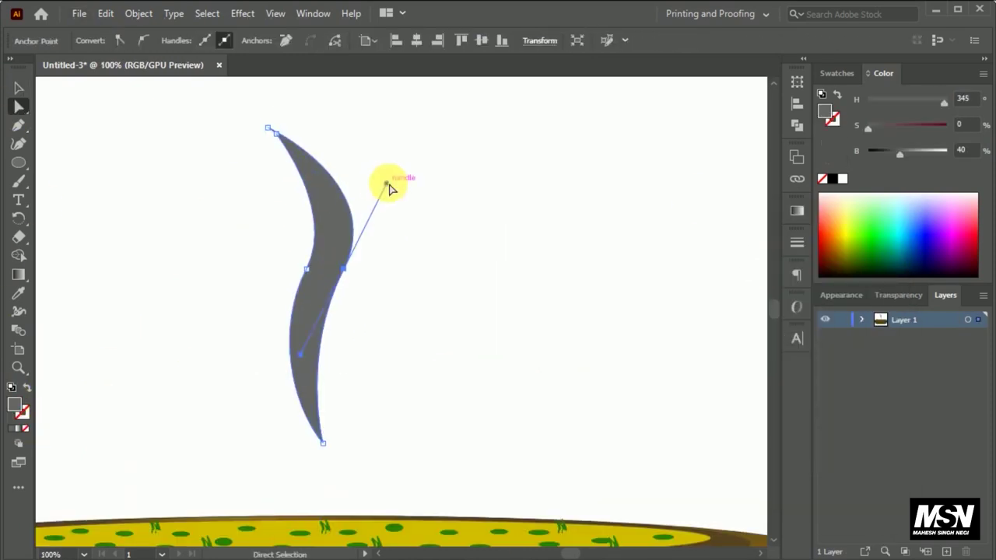
left_click_drag(289, 336, 289, 334)
key("v")
scroll(289, 333, "down", 2)
Step: Copy the wisp to the left and lay a grey gradient along it with a mid-grey left stop
mouse_move(345, 233)
left_mouse_down()
mouse_move(257, 245)
mouse_move(247, 233)
left_mouse_up()
scroll(289, 260, "up", 4)
key("g")
left_click_drag(274, 295, 307, 142)
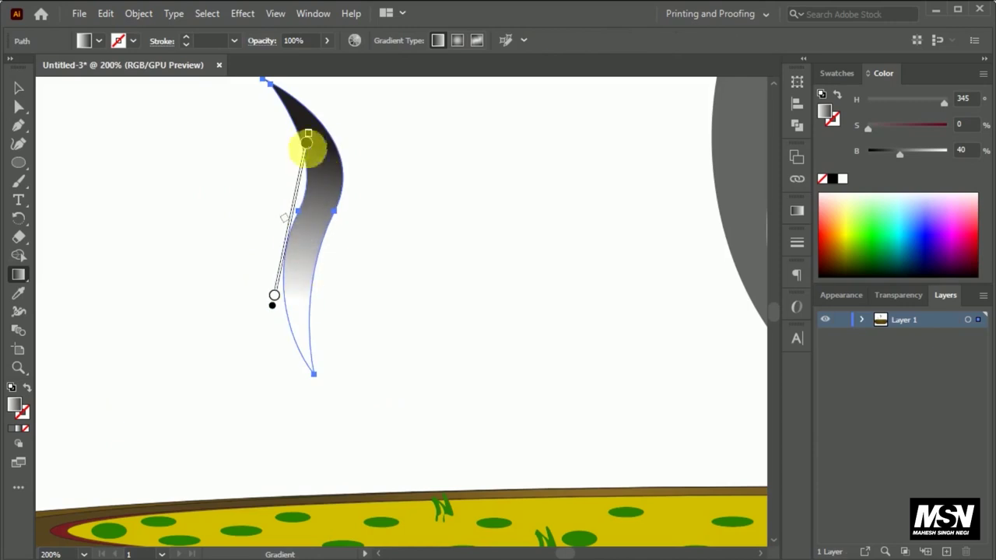
left_click(797, 210)
left_click(749, 330)
left_click(614, 331)
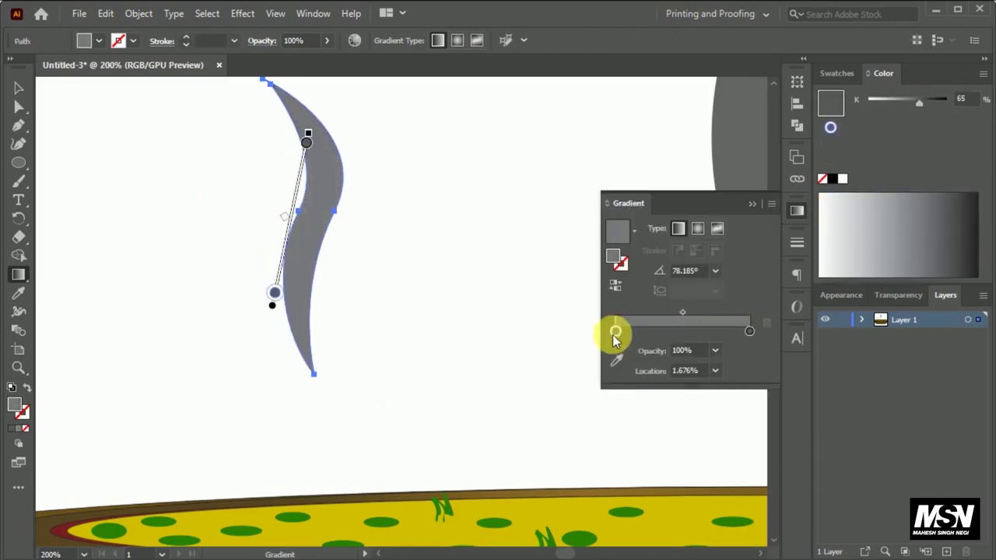
scroll(289, 329, "down", 3)
Step: Copy the gradient onto the other wisp and add more wisp copies above the bowl
key("v")
left_click(506, 179)
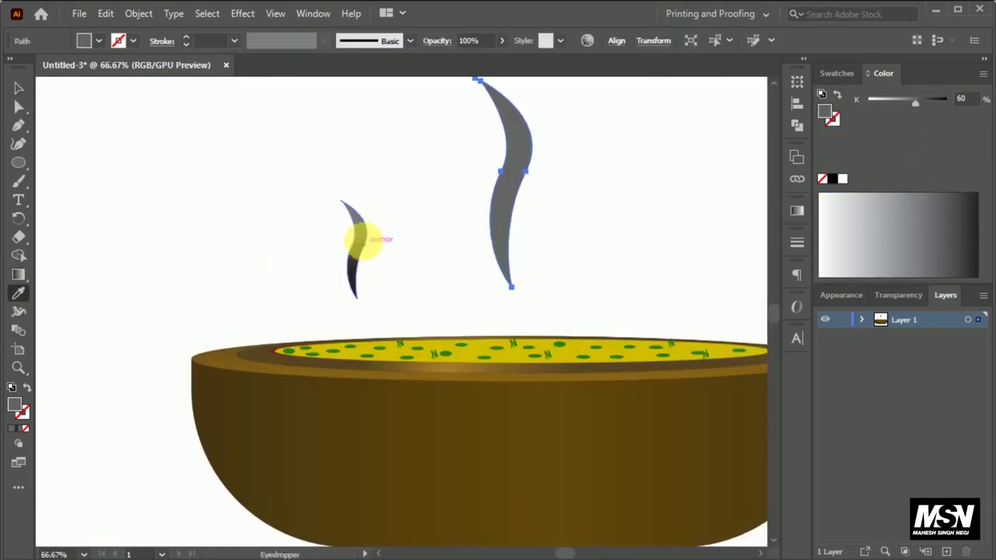
left_click(358, 241)
key("v")
mouse_move(296, 267)
left_mouse_down()
mouse_move(226, 335)
mouse_move(456, 333)
mouse_move(295, 278)
mouse_move(366, 307)
left_mouse_up()
left_click_drag(318, 177, 393, 204)
Step: Select all the steam wisps and lower their opacity to about 86%
key("ctrl+minus")
scroll(228, 201, "up", 1)
left_click_drag(241, 249, 436, 436)
left_click(897, 295)
left_click(970, 380)
left_click_drag(981, 403, 958, 407)
scroll(434, 165, "down", 1)
Step: Check individual steam wisps, then deselect and zoom out to view the whole bowl
left_click(265, 358)
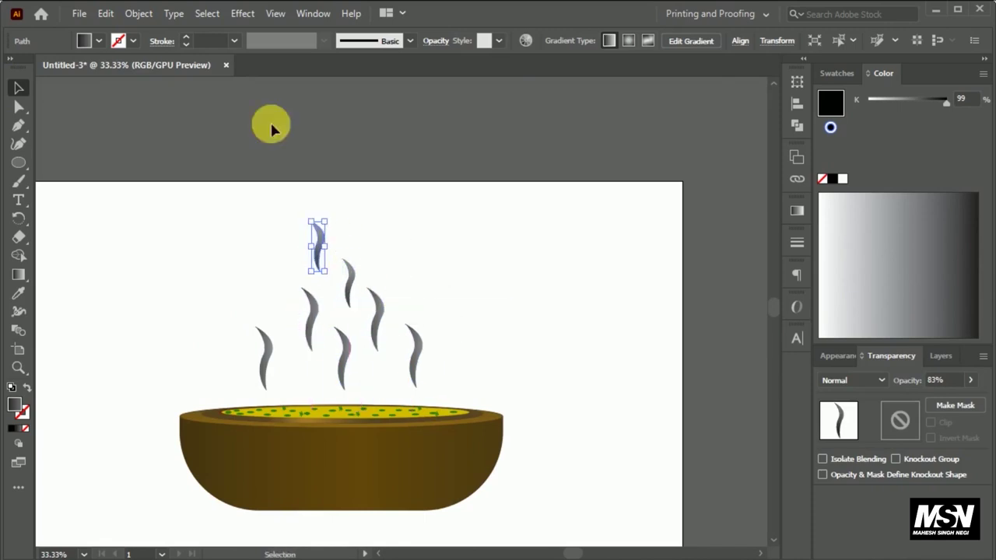
scroll(348, 274, "up", 2)
left_click(407, 333)
left_click(340, 267)
scroll(410, 412, "down", 2)
key("ctrl+shift+a")
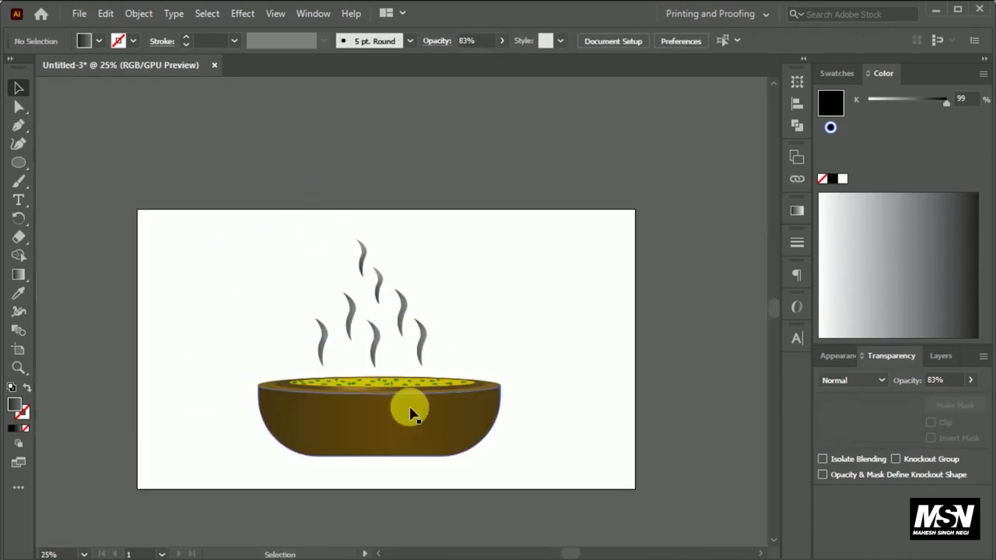
scroll(494, 465, "up", 1)
left_click(18, 124)
Step: Finish the spoon handle outline so its end sits inside the soup
scroll(466, 311, "up", 1)
left_click(496, 268)
left_click(340, 363)
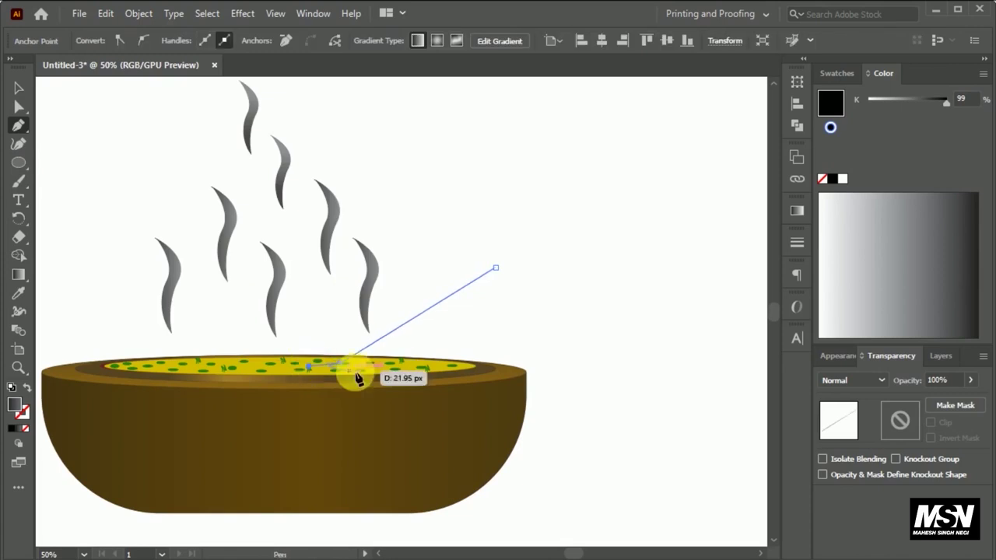
scroll(400, 338, "up", 2)
scroll(329, 293, "down", 2)
Step: Give the spoon handle a gradient and darken its left stop to brightness 34.9
key("v")
left_click(329, 293)
scroll(329, 293, "up", 2)
left_click(19, 275)
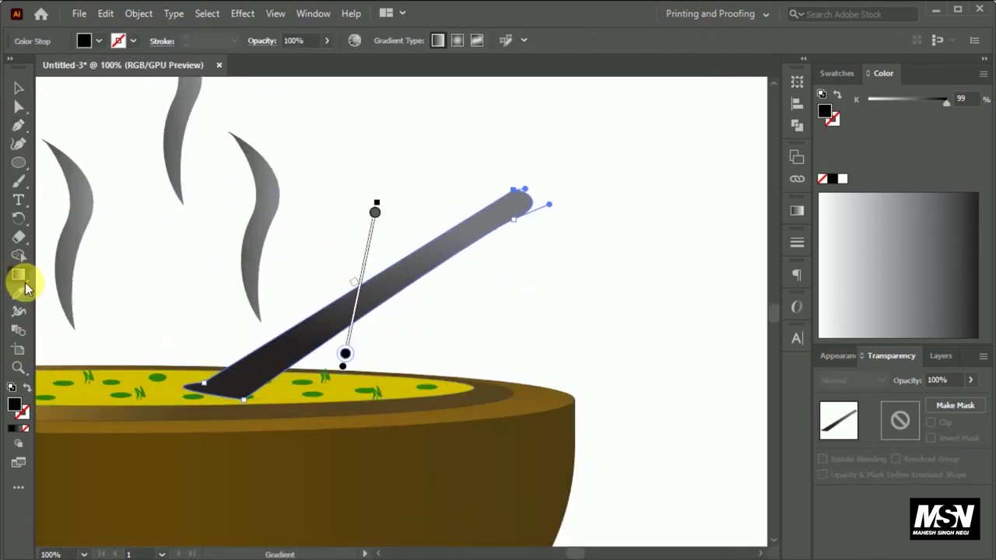
left_click(794, 211)
left_click(615, 231)
left_click(613, 331)
left_click(749, 330)
left_click(613, 330)
left_click(983, 73)
left_click(821, 136)
left_click_drag(887, 151, 895, 160)
Step: Reposition the handle's gradient stops and add a new light grey stop
key("v")
scroll(320, 322, "down", 1)
scroll(425, 313, "up", 3)
left_click(425, 314)
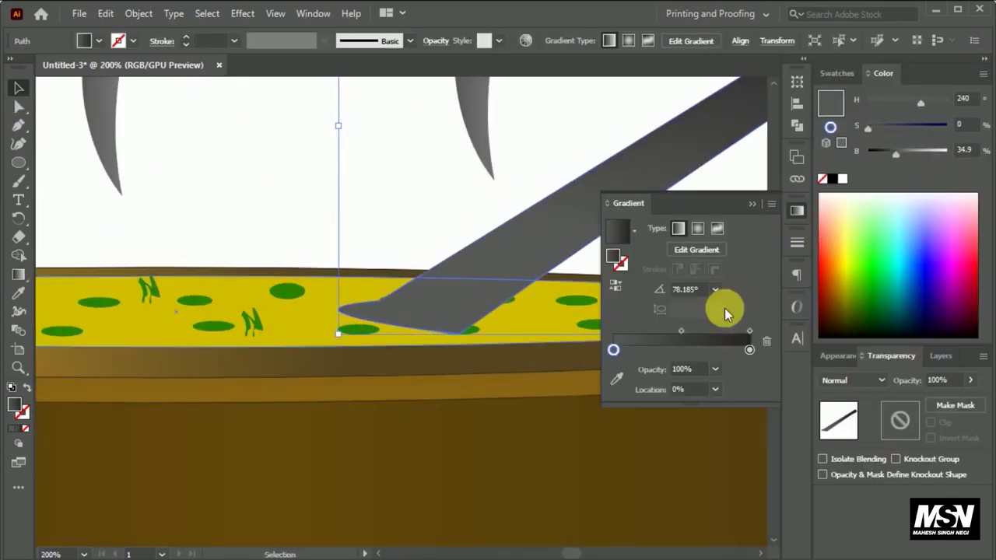
left_click(613, 350)
left_click_drag(919, 102, 885, 103)
left_click_drag(647, 350, 691, 350)
left_click(631, 350)
left_click_drag(887, 102, 920, 101)
Step: Darken the new grey stop and rotate the spoon handle slightly
scroll(234, 266, "down", 1)
scroll(399, 284, "up", 1)
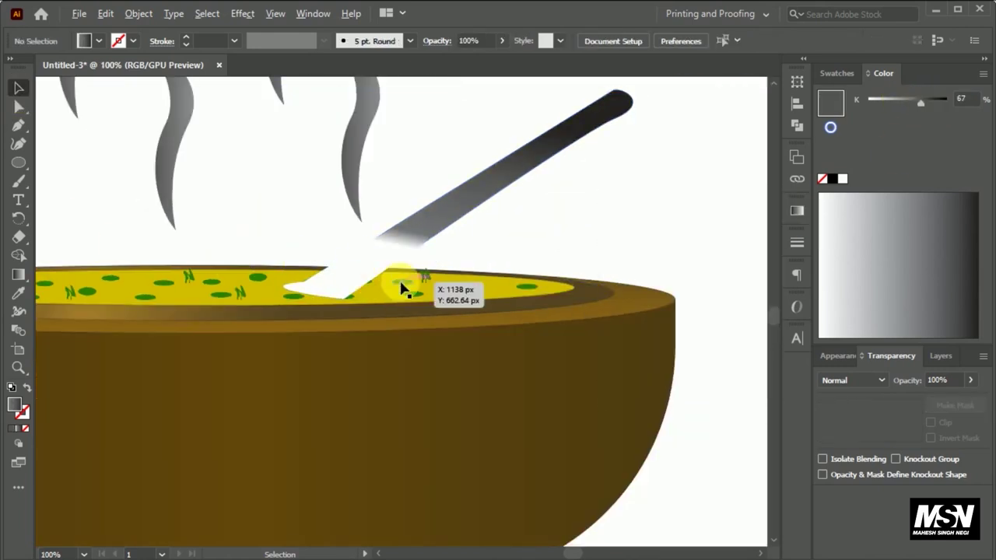
key("a")
left_click(325, 288)
key("v")
left_click(166, 366)
scroll(285, 307, "down", 2)
left_click(284, 307)
scroll(544, 148, "up", 2)
left_click_drag(554, 130, 559, 159)
Step: Nudge the handle down into the soup and curve its tip inside it
scroll(288, 329, "up", 1)
scroll(295, 335, "up", 1)
scroll(327, 337, "down", 1)
mouse_move(327, 338)
left_mouse_down()
mouse_move(330, 349)
mouse_move(322, 337)
left_mouse_up()
key("a")
scroll(322, 338, "up", 1)
scroll(316, 371, "up", 1)
left_click(275, 272)
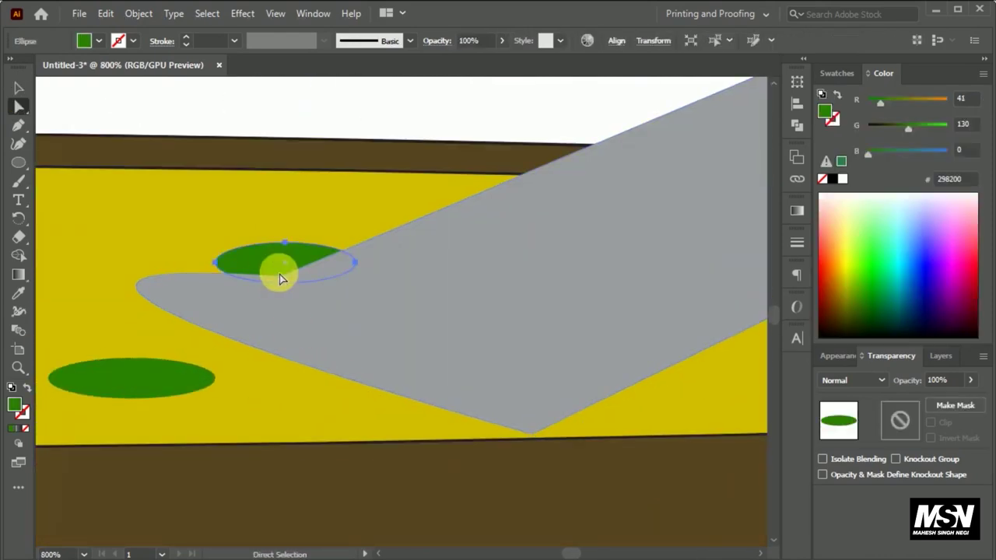
scroll(183, 323, "down", 1)
left_click_drag(204, 304, 391, 382)
scroll(420, 372, "up", 3)
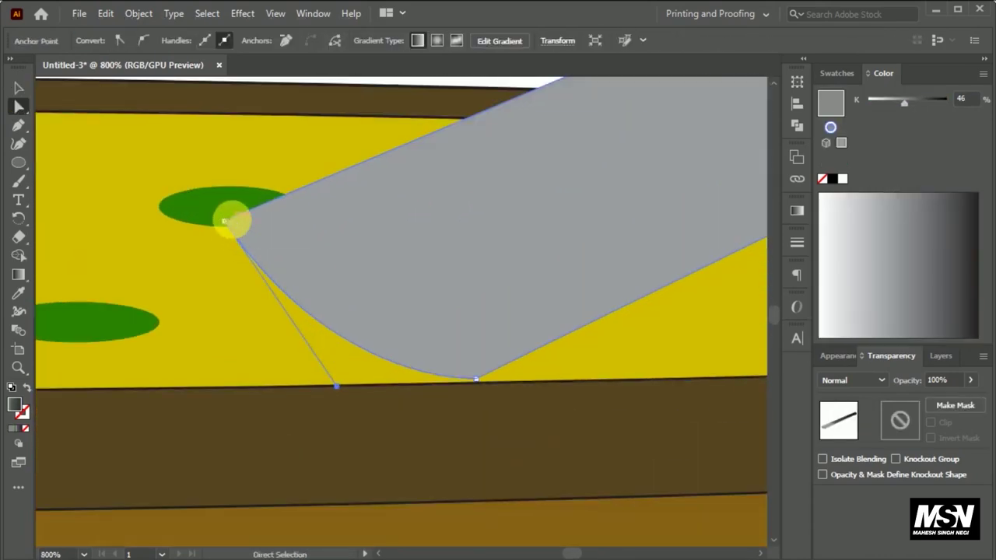
Step: Sample the soup's yellow into a handle gradient stop with the eyedropper
key("v")
scroll(249, 218, "down", 3)
scroll(171, 318, "down", 3)
left_click(539, 291)
scroll(540, 291, "up", 3)
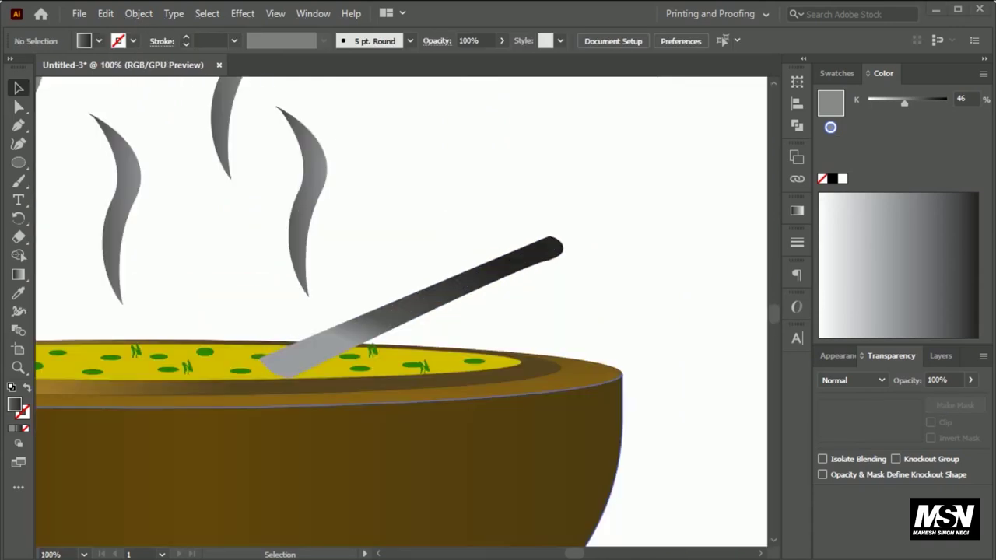
left_click(19, 274)
left_click(435, 300)
left_click(647, 331)
left_click(617, 360)
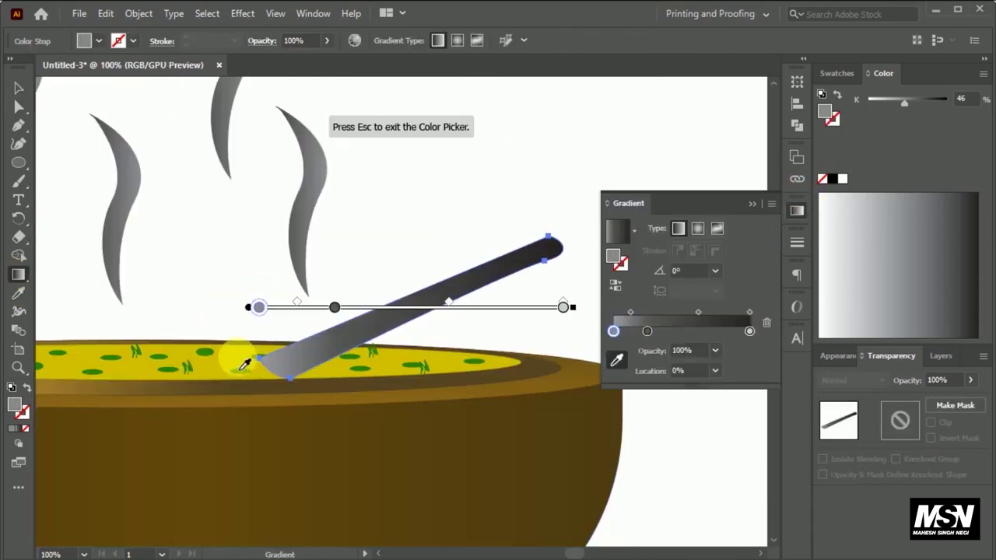
left_click(262, 356)
key("ctrl+shift+a")
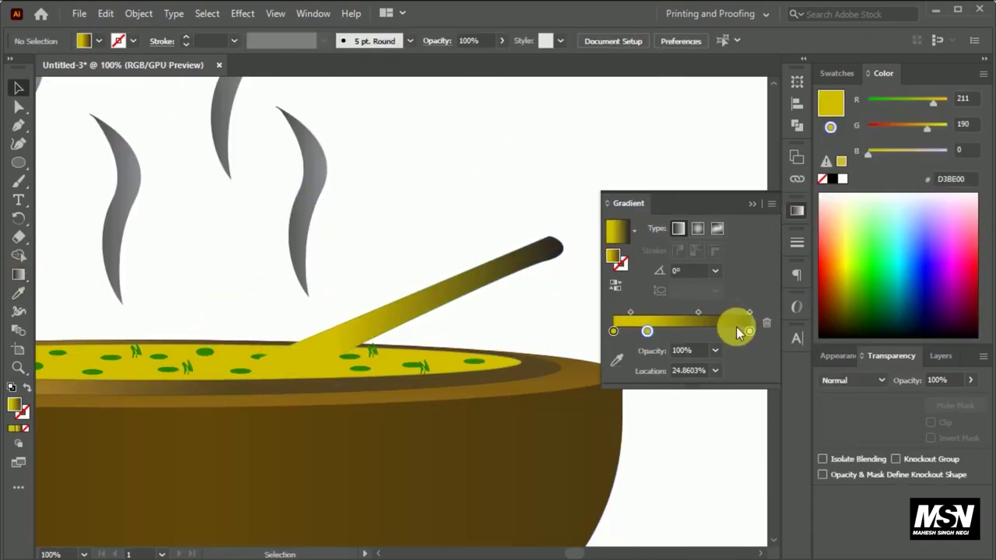
Step: Make the right gradient stop yellow and darken its brightness to about 64
left_click(749, 331)
left_click(982, 73)
left_click(847, 133)
left_click(916, 156)
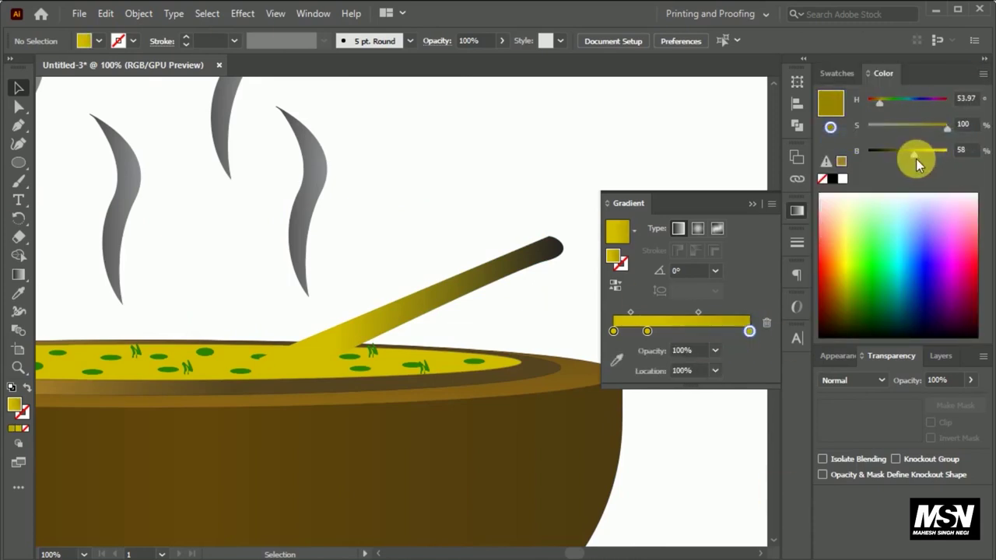
left_click(511, 269)
left_click(749, 349)
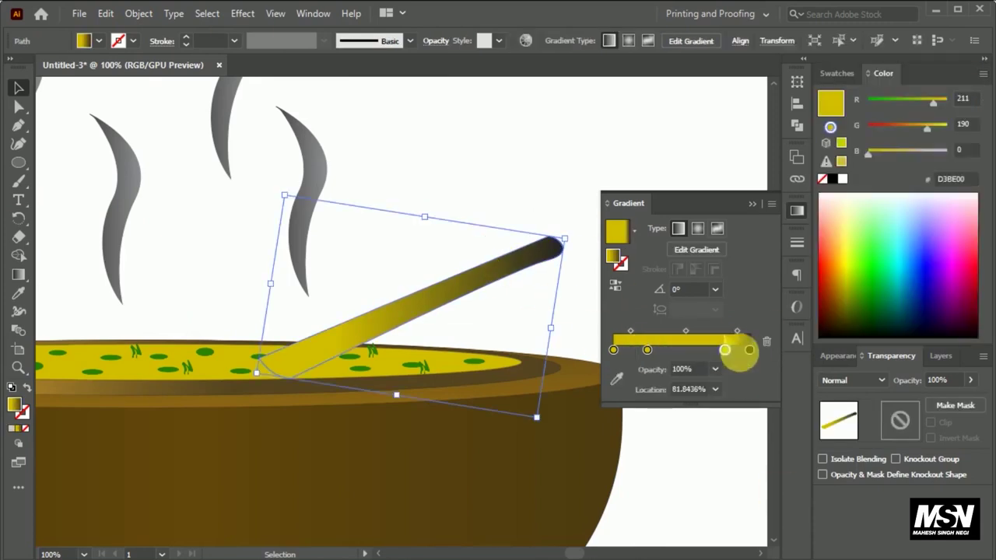
left_click(841, 162)
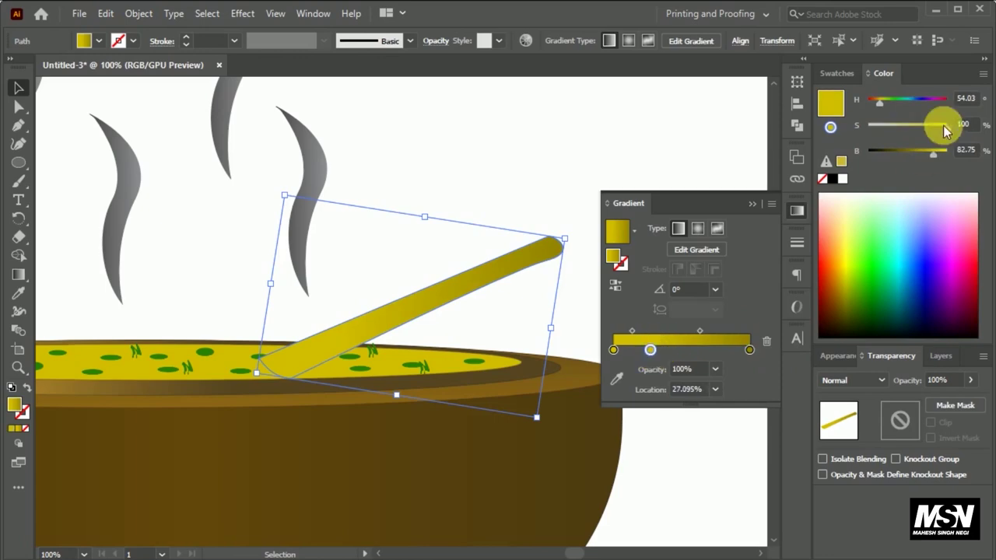
left_click_drag(933, 150, 918, 151)
Step: Shift the spoon handle's position within the soup
left_click(511, 285)
key("ctrl+plus")
left_click_drag(197, 393, 201, 406)
left_click(151, 342)
key("ctrl+plus")
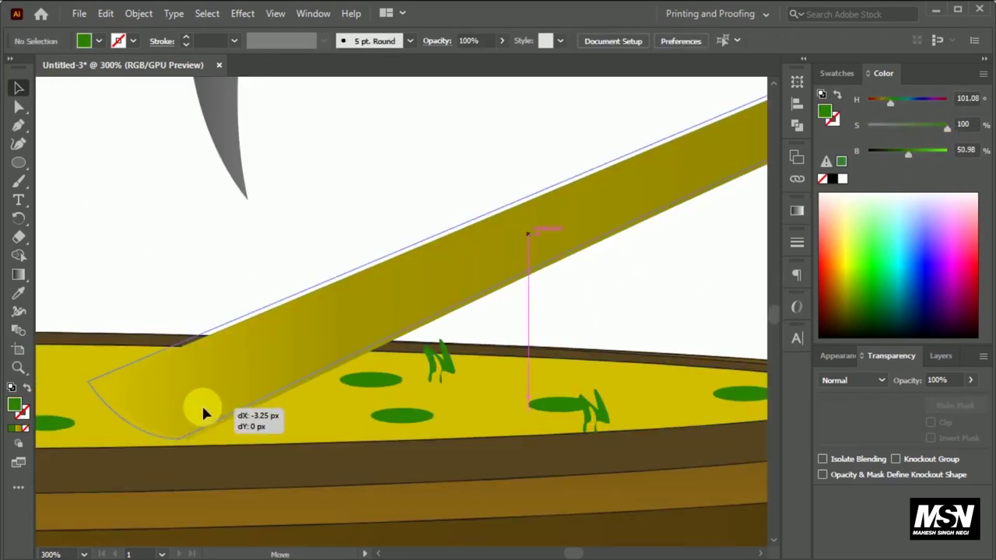
left_click(797, 210)
Step: Zoom in on the handle's tip and begin a Pen highlight shape there
key("g")
key("ctrl+minus")
key("ctrl+minus")
key("v")
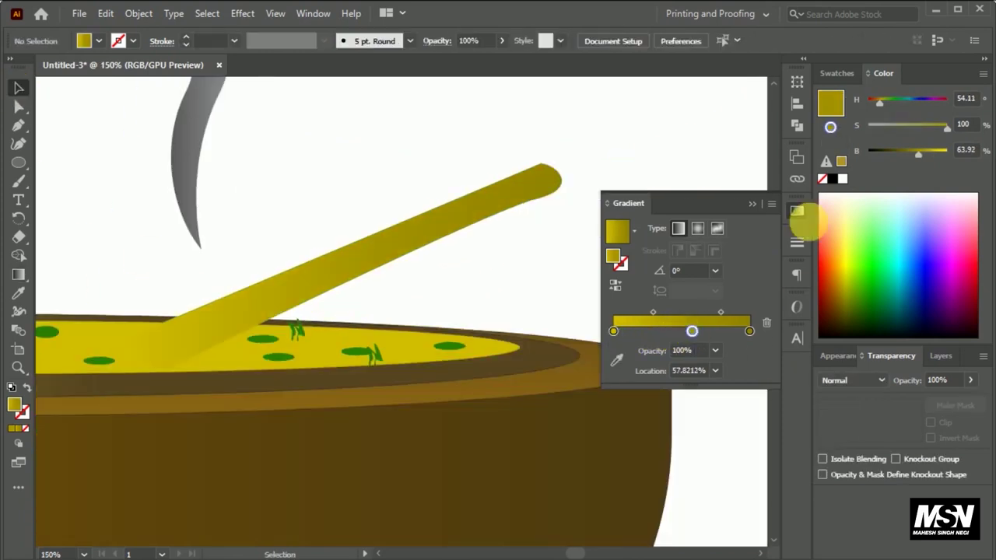
key("p")
key("ctrl+plus")
key("ctrl+plus")
key("ctrl+plus")
left_click(306, 209)
Step: Draw curved highlight shapes around the spoon handle's tip and round their corners
left_click(555, 101)
left_click_drag(667, 156, 711, 126)
key("ctrl+minus")
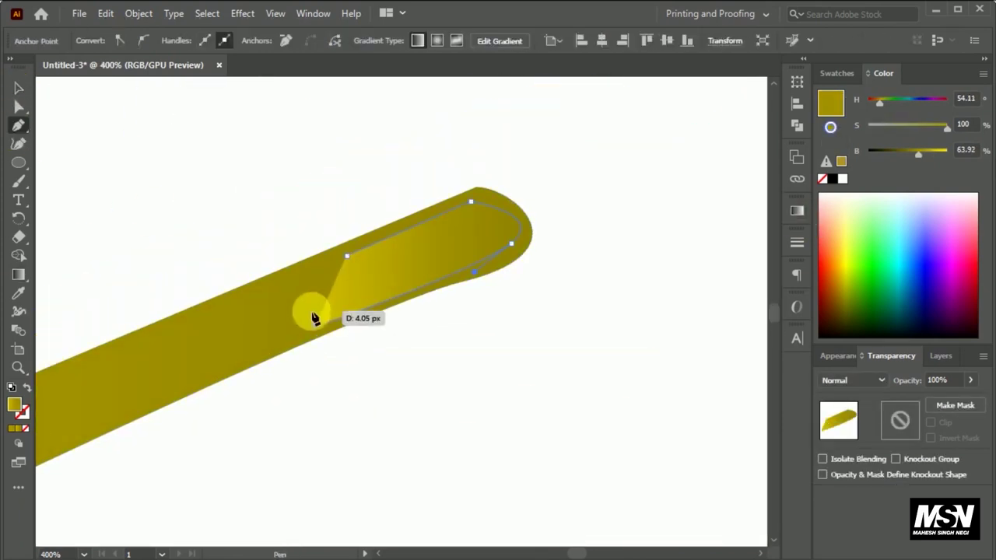
left_click(314, 318)
key("ctrl+plus")
left_click(559, 182)
left_click(19, 105)
key("ctrl+plus")
key("ctrl+plus")
key("ctrl+plus")
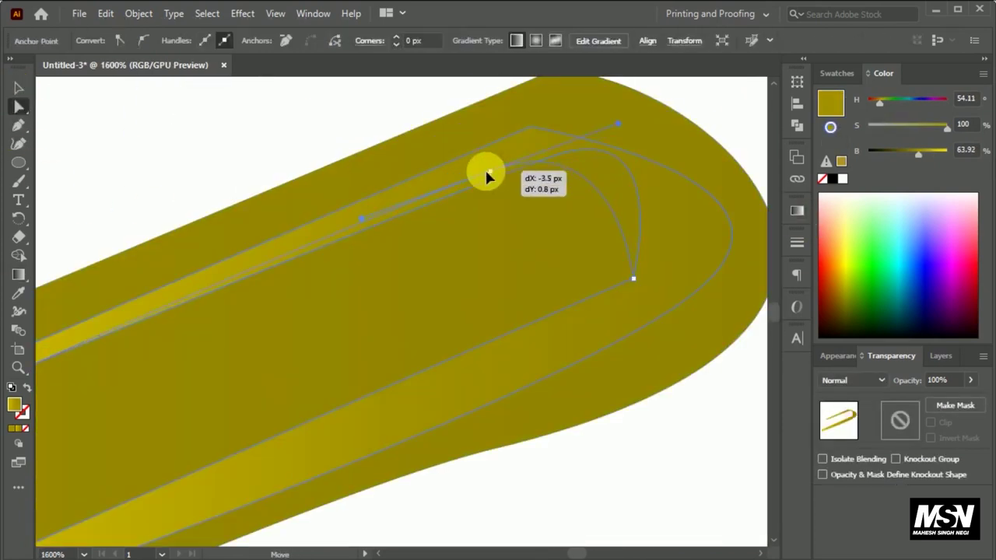
left_click_drag(620, 280, 609, 274)
key("ctrl+shift+a")
key("ctrl+minus")
key("ctrl+minus")
Step: Draw a thin sliver highlight along the spoon handle
key("v")
key("ctrl+minus")
key("ctrl+minus")
key("ctrl+minus")
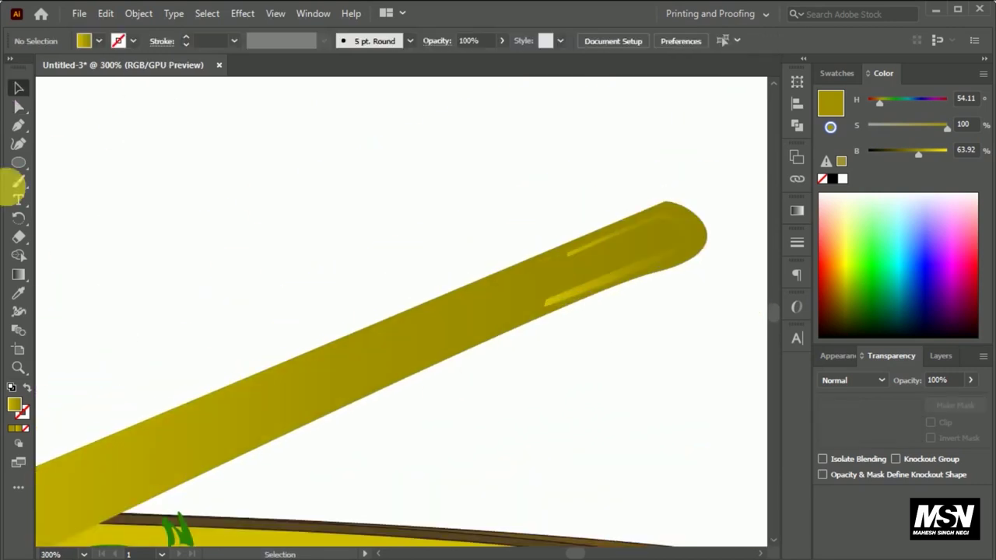
left_click(491, 293)
key("ctrl+plus")
left_click(66, 448)
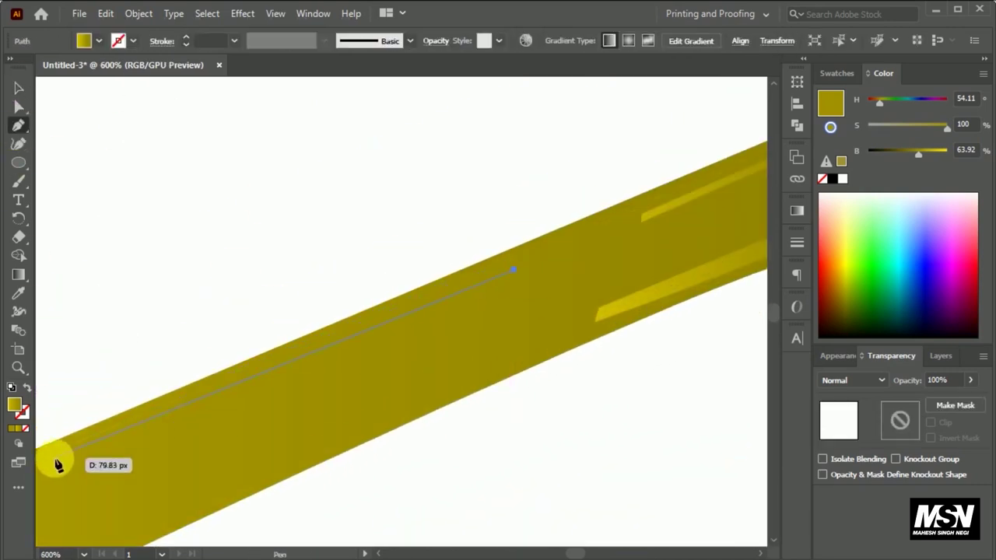
left_click(19, 87)
key("ctrl+minus")
key("ctrl+minus")
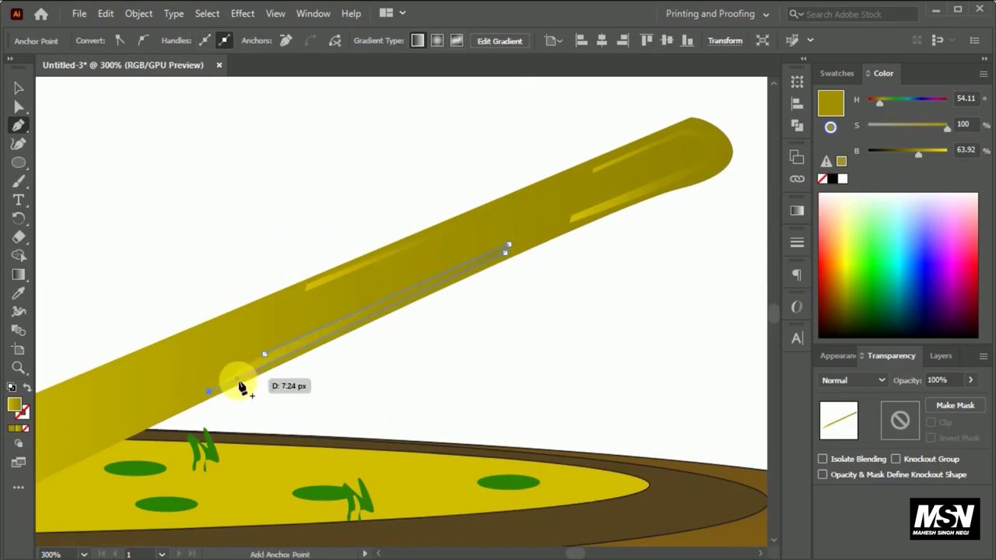
Step: Add a highlight strip toward the handle's end and set all strips to 46% opacity
left_click(166, 278, "ctrl")
left_click(158, 303)
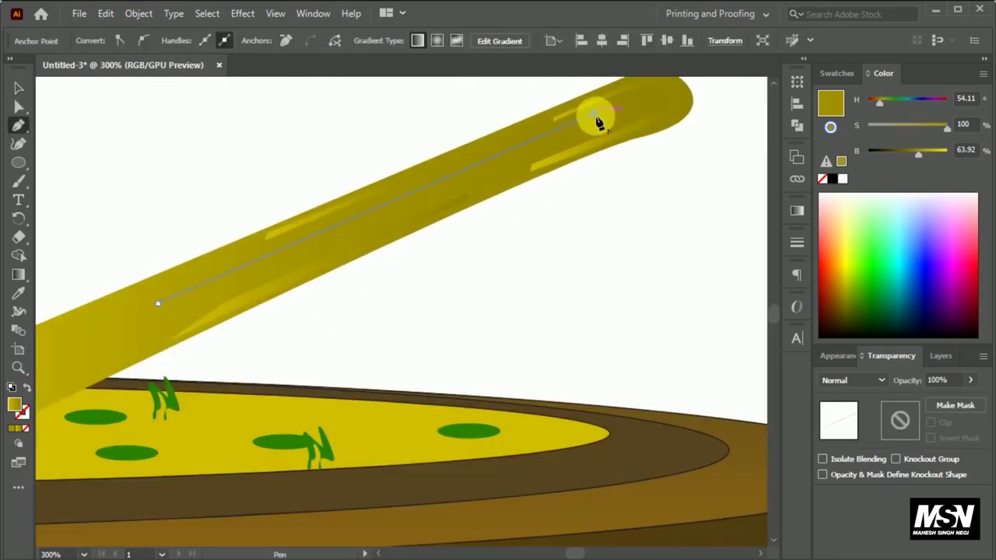
left_click(19, 89)
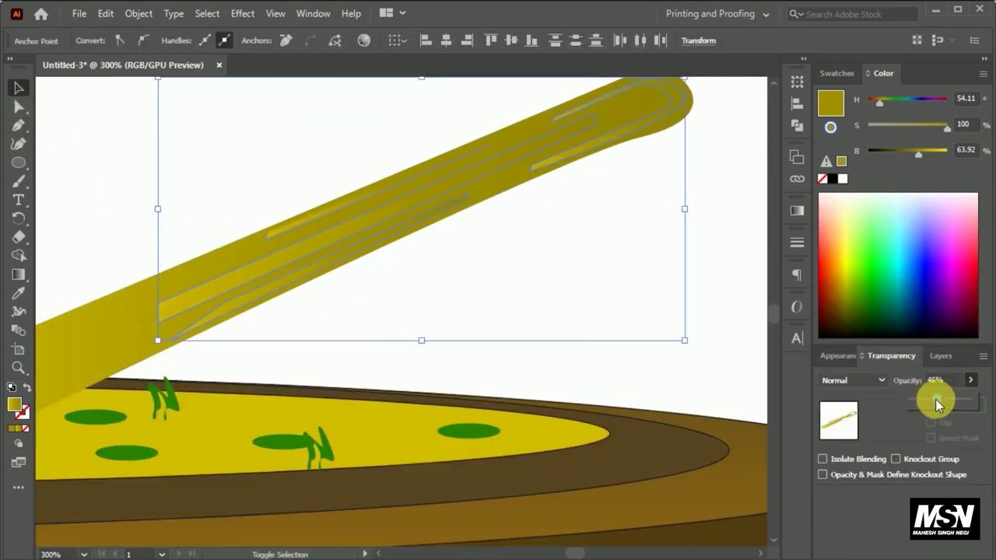
left_click(636, 244)
key("ctrl+minus")
key("ctrl+minus")
key("ctrl+minus")
key("ctrl+minus")
key("ctrl+minus")
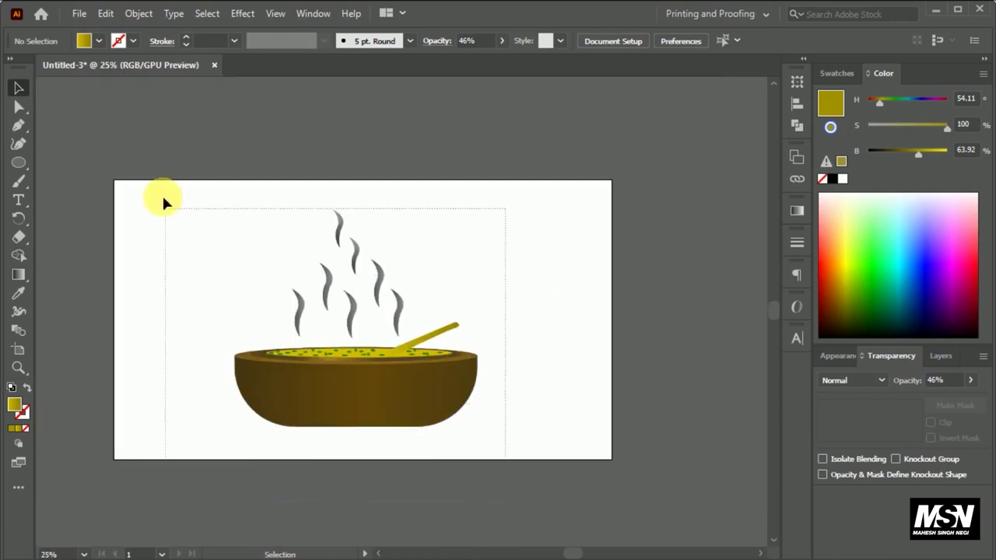
Step: Draw a flat dark grey ellipse under the bowl's base and lower its opacity to 30%
left_click_drag(256, 223, 456, 411)
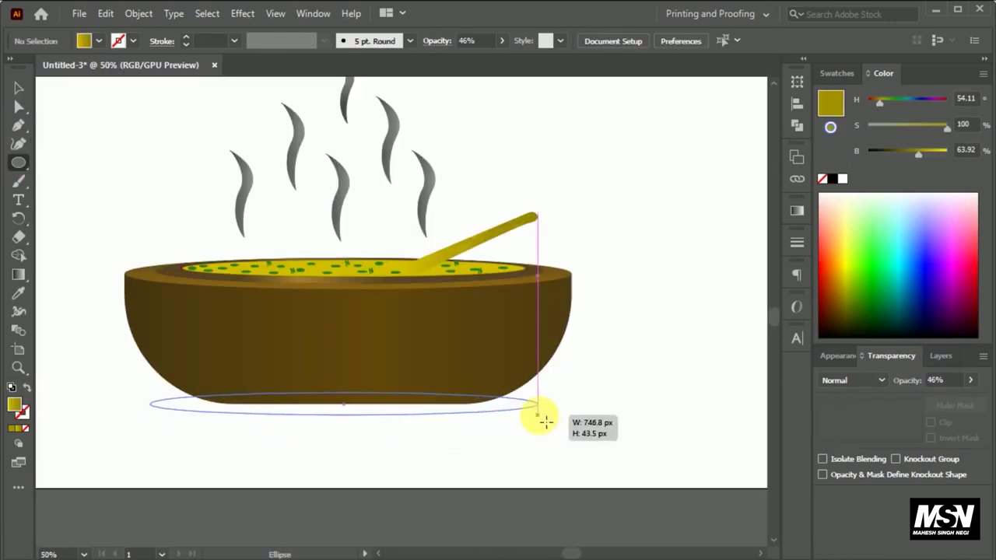
left_click_drag(545, 421, 551, 412)
left_click(851, 271)
key("v")
left_click(970, 380)
left_click_drag(931, 398, 944, 398)
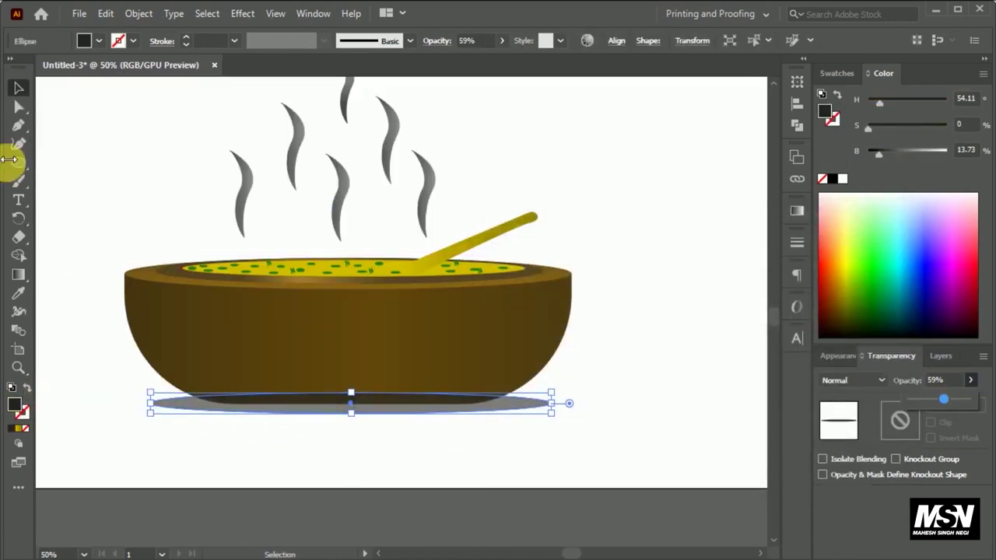
Step: Send the shadow ellipse behind the bowl and widen it to match the base
right_click(262, 399)
left_click(412, 384)
left_click(400, 498)
left_click_drag(560, 414, 585, 414)
key("ctrl+minus")
key("ctrl+minus")
key("ctrl+plus")
key("ctrl+plus")
key("ctrl+plus")
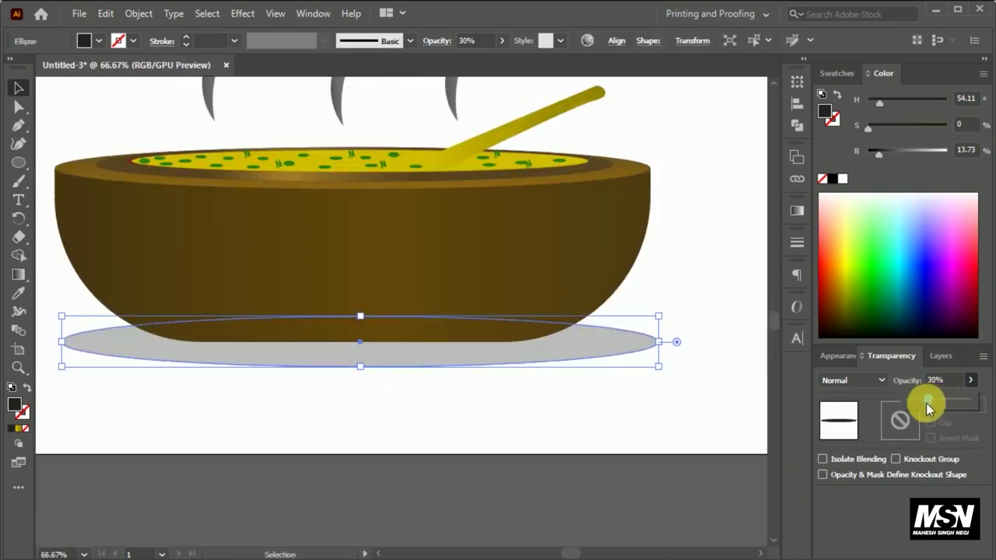
key("ctrl+shift+a")
key("ctrl+minus")
key("ctrl+minus")
key("ctrl+minus")
left_click_drag(589, 476, 273, 289)
key("ctrl+shift+a")
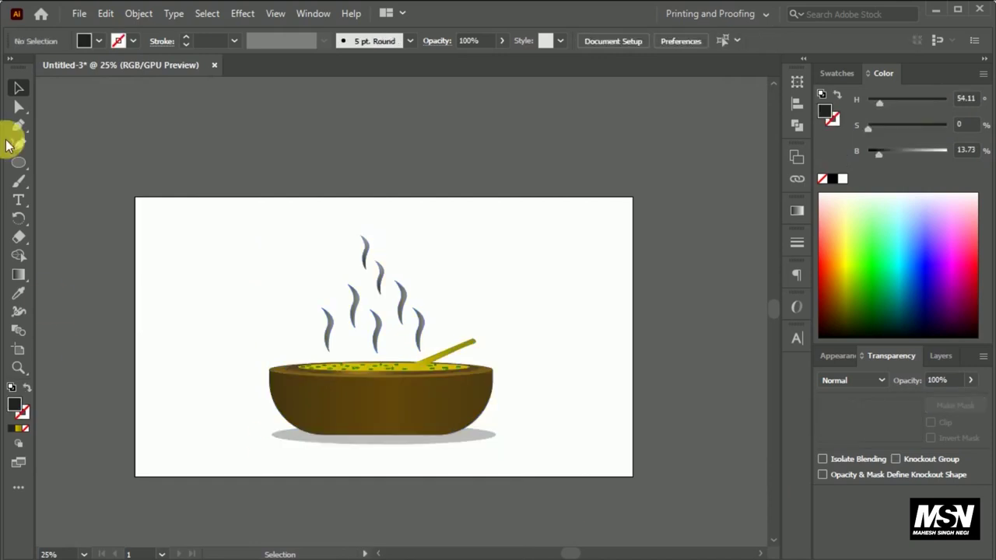
Step: Draw an artboard-size rectangle and send it to the back, behind the bowl
left_click_drag(629, 475, 631, 474)
left_click(18, 88)
right_click(273, 245)
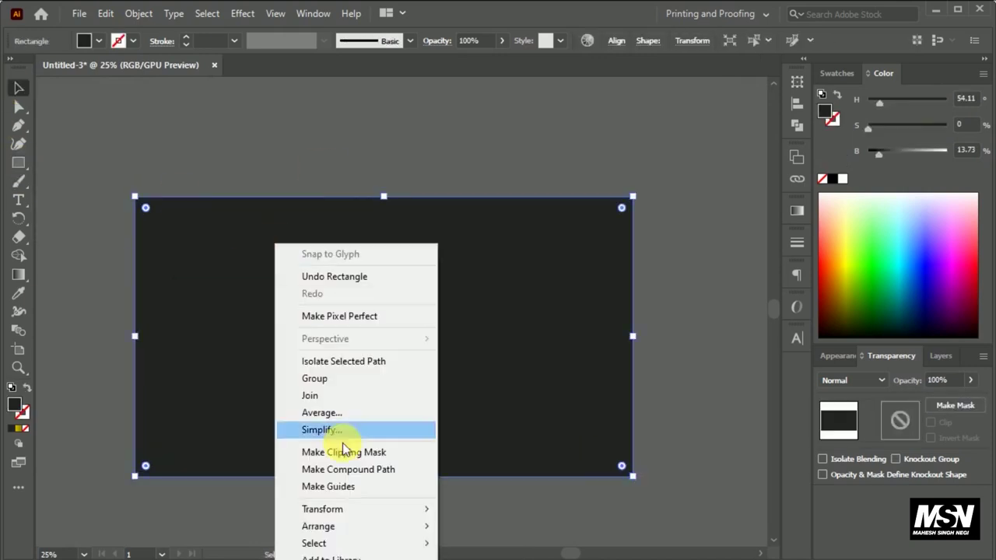
right_click(557, 226)
left_click(773, 542)
left_click(18, 275)
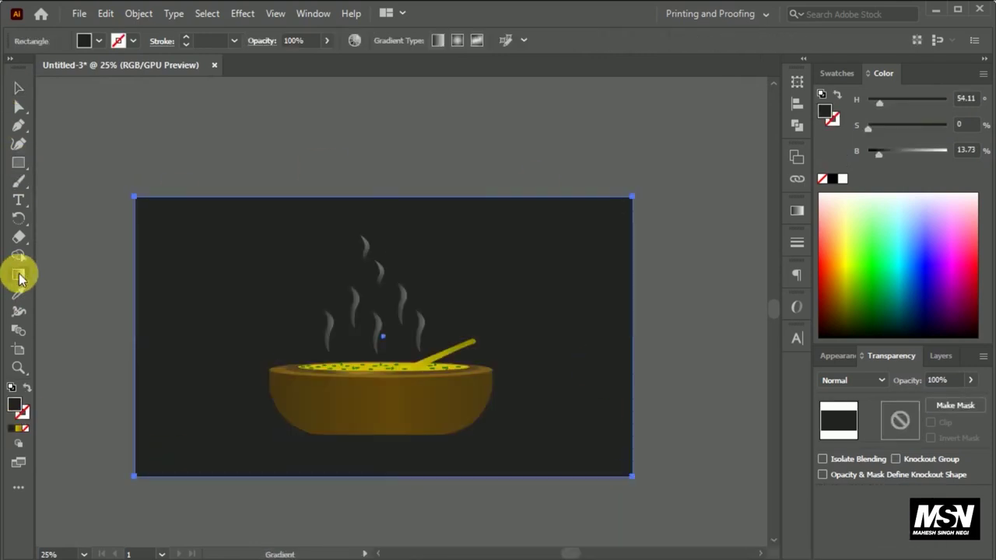
Step: Fill the rectangle with a radial yellow gradient, light yellow centre and darker outer stop
left_click(550, 329)
left_click_drag(446, 234, 363, 379)
left_click(797, 210)
left_click(696, 226)
left_click(745, 331)
left_click(928, 155)
left_click(613, 330)
mouse_move(944, 124)
left_mouse_down()
mouse_move(914, 124)
mouse_move(962, 167)
left_mouse_up()
Step: Redraw the radial glow from the upper left down toward the bowl
left_click(311, 244)
key("v")
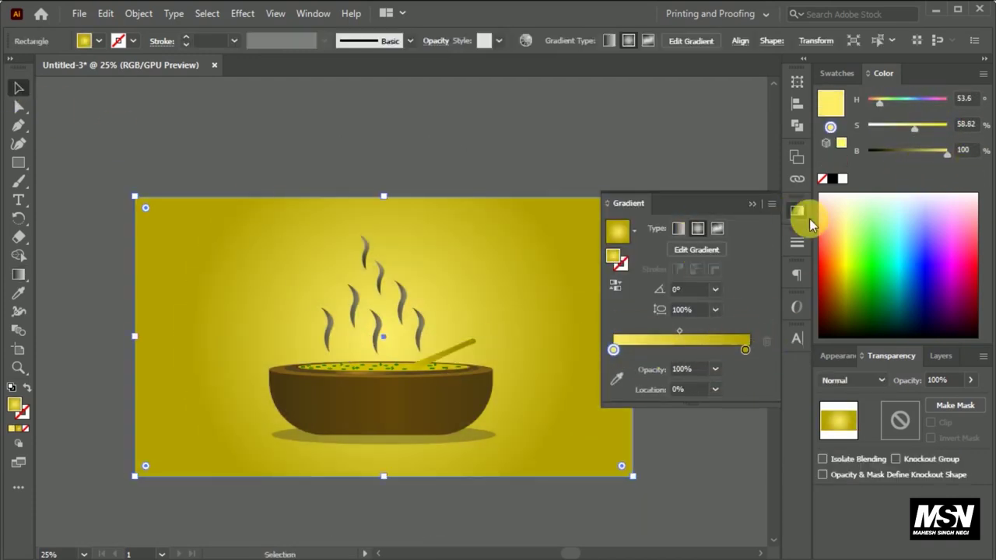
left_click(804, 215)
key("g")
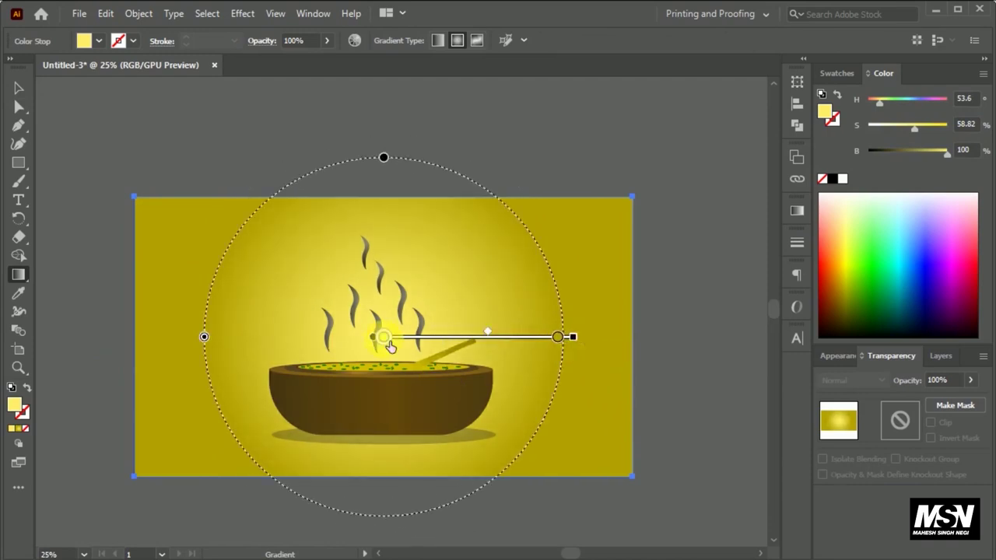
left_click_drag(283, 332, 548, 396)
mouse_move(99, 158)
left_mouse_down()
mouse_move(380, 419)
mouse_move(211, 268)
left_mouse_up()
key("v")
key("g")
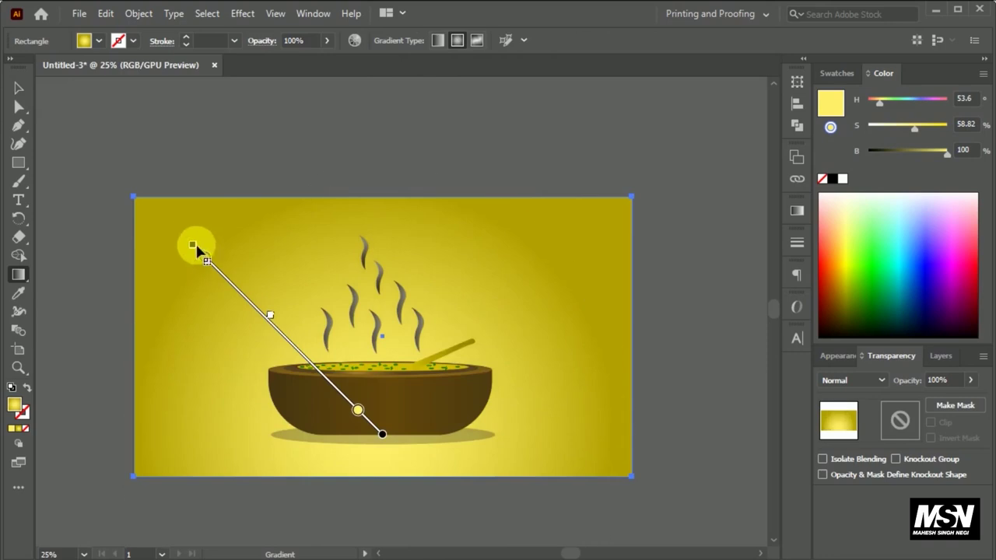
left_click(16, 86)
left_click(104, 351)
key("ctrl+equal")
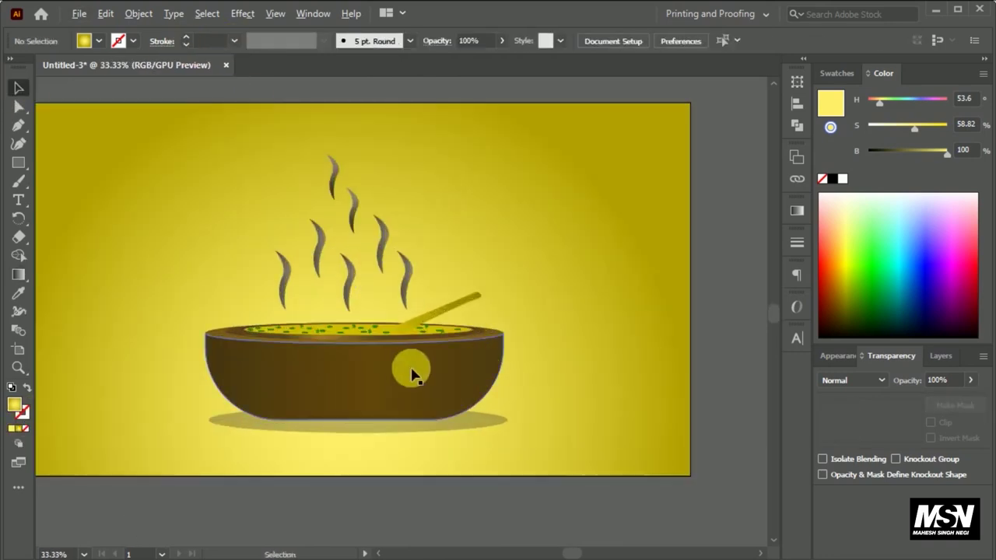
Step: Apply a small-radius Gaussian Blur to the steam curves
key("ctrl+equal")
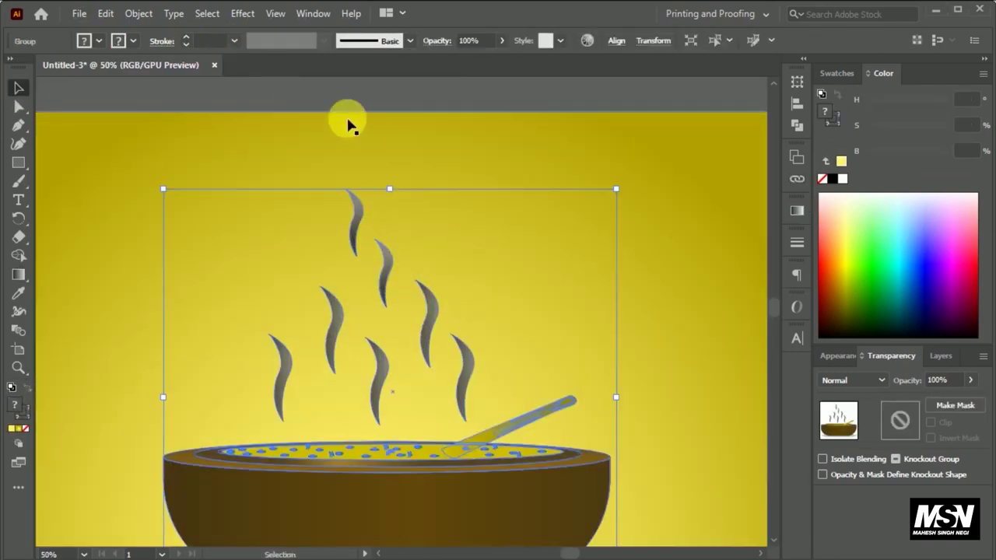
left_click(358, 205)
left_click(240, 14)
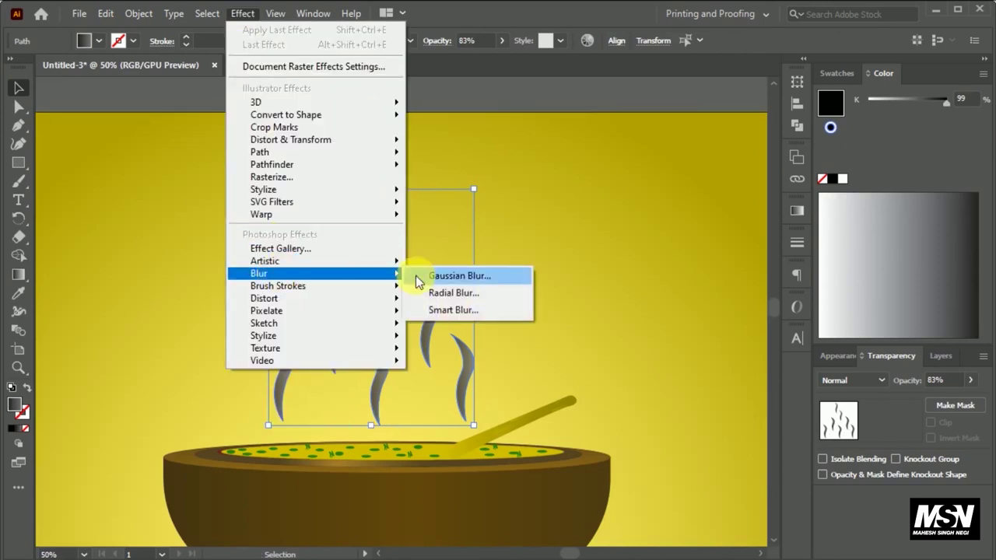
left_click(467, 275)
left_click_drag(555, 482, 507, 484)
left_click(558, 518)
left_click(443, 257)
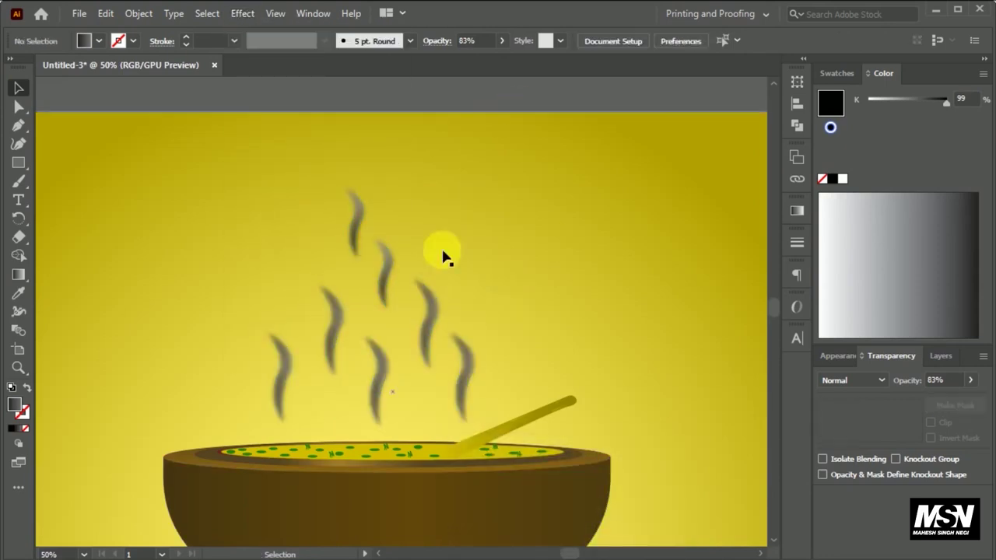
Step: Redraw the background gradient vertically from the top centre down, placing the glow above the steam
key("ctrl+minus")
key("ctrl+equal")
key("ctrl+minus")
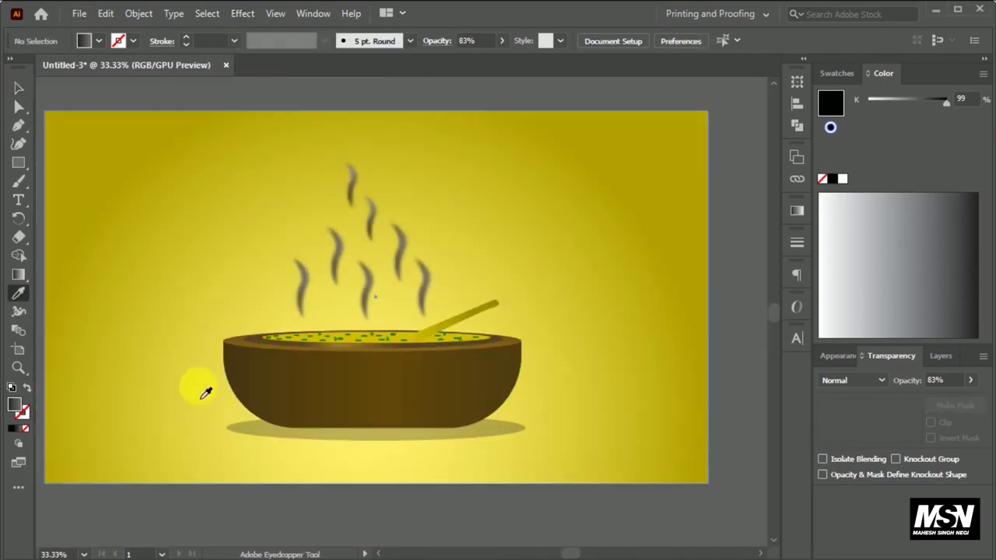
key("g")
left_click(173, 305)
mouse_move(414, 171)
left_mouse_down()
mouse_move(409, 329)
mouse_move(637, 295)
mouse_move(353, 168)
mouse_move(318, 459)
left_mouse_up()
key("ctrl+minus")
left_click_drag(371, 180, 375, 446)
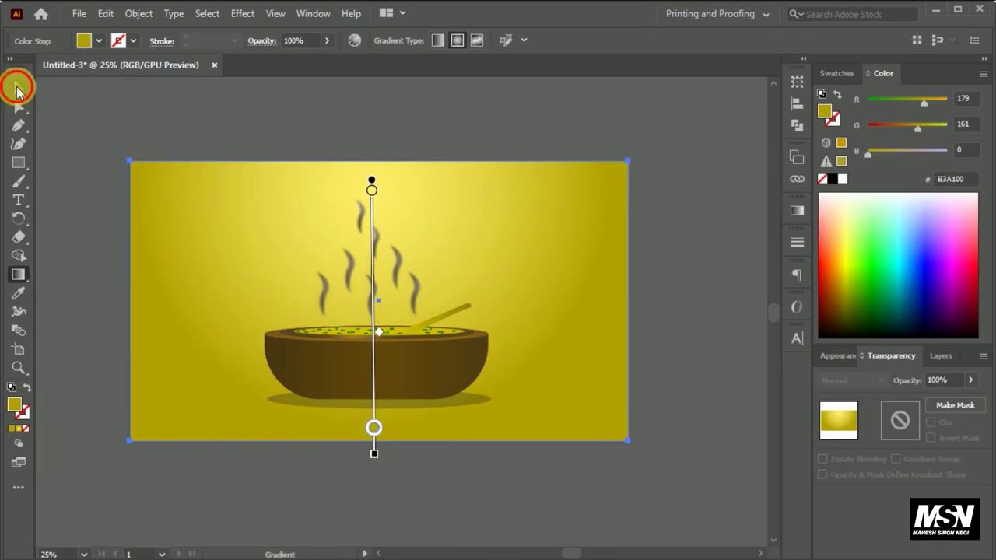
Step: Reselect the background rectangle, undo an accidental move, and expand Layer 1 in Layers
left_click(19, 88)
left_click(564, 297)
right_click(581, 150)
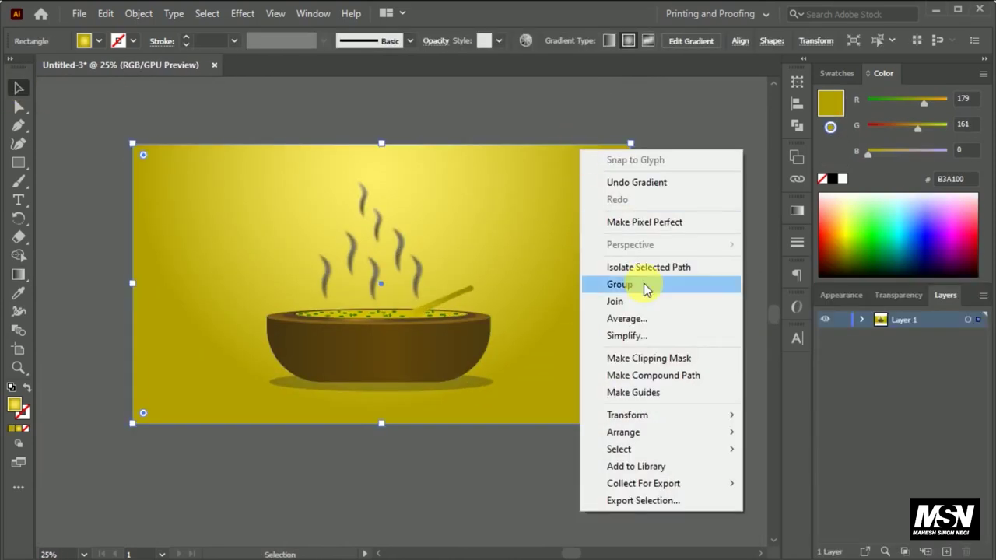
left_click(576, 253)
left_click(580, 209)
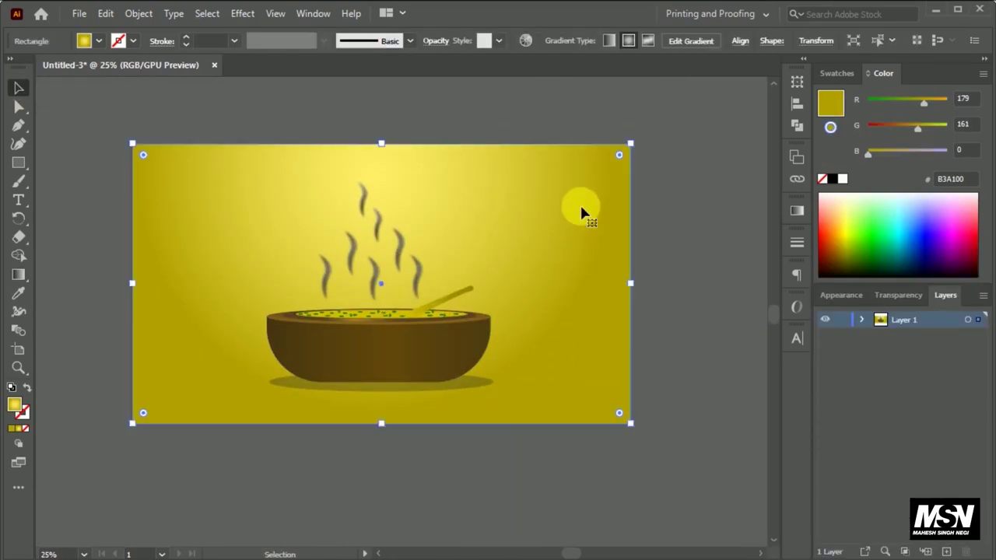
key("a")
left_click_drag(216, 257, 284, 327)
key("ctrl+z")
right_click(184, 178)
left_click(270, 126)
left_click(864, 319)
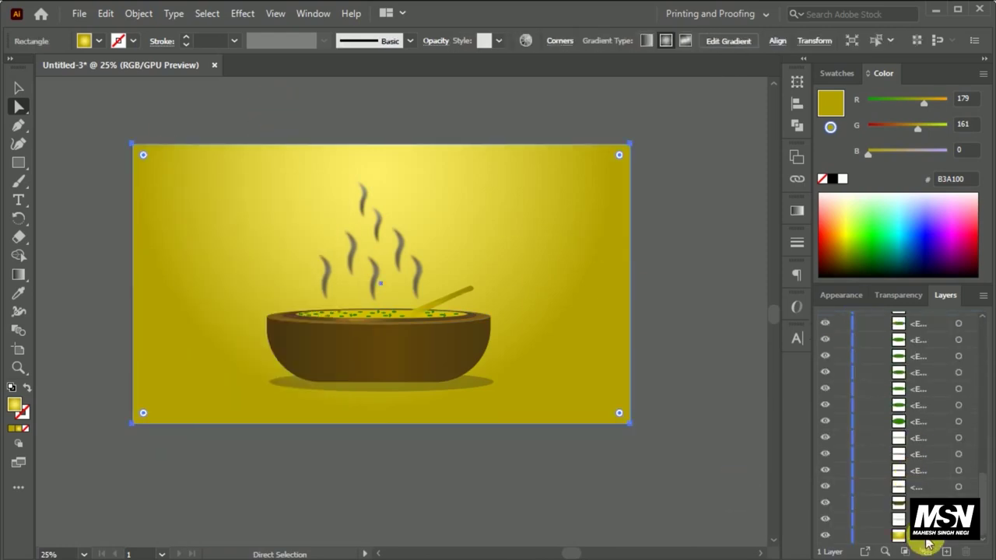
Step: Lock the background and drag a copy of the bowl and steam beside the main bowl
left_click(842, 536)
mouse_move(231, 182)
left_mouse_down()
mouse_move(425, 360)
mouse_move(473, 355)
mouse_move(669, 407)
left_mouse_up()
key("ctrl+equal")
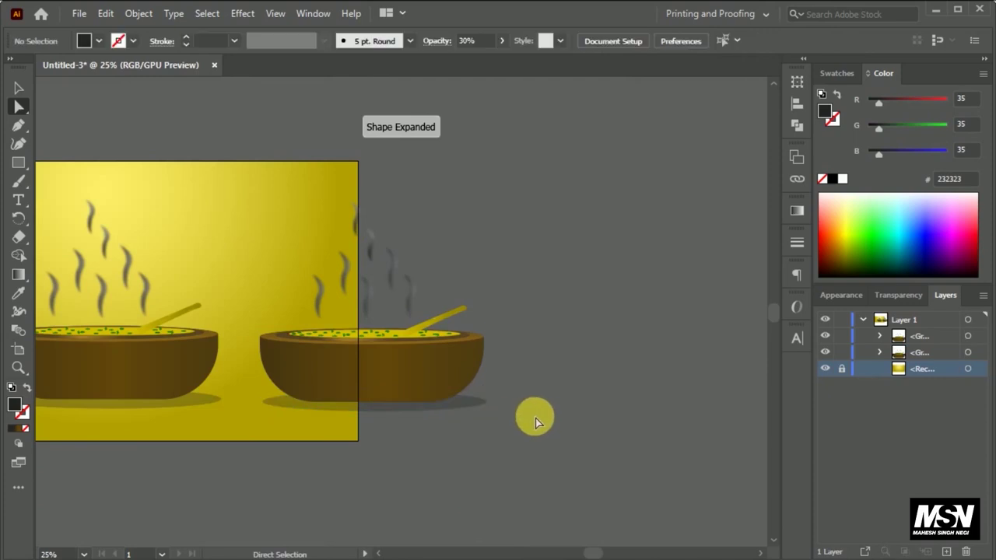
left_click_drag(485, 418, 368, 389)
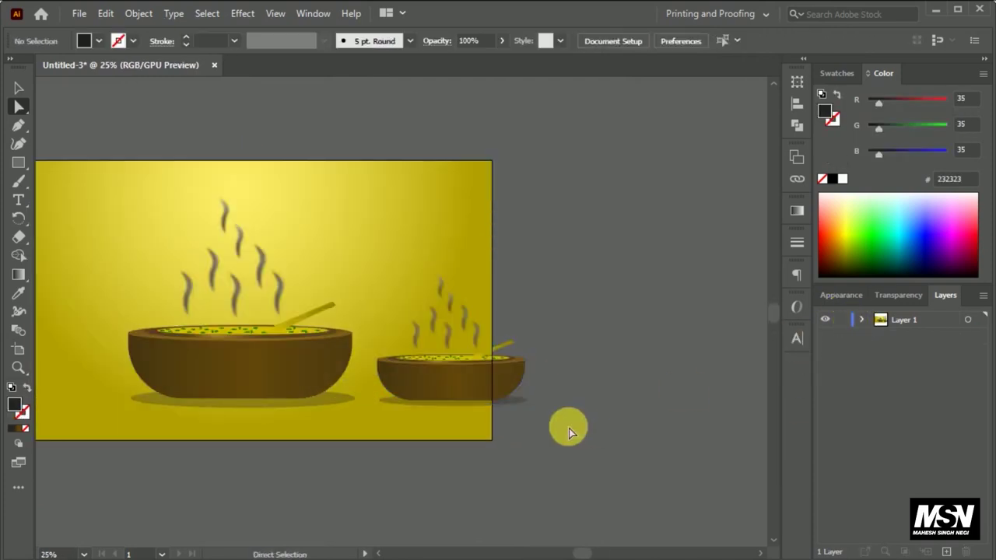
mouse_move(529, 297)
left_mouse_down()
mouse_move(537, 268)
mouse_move(537, 408)
mouse_move(148, 393)
left_mouse_up()
Step: Shrink the copied bowl and shift the whole composition into place
left_click(469, 285)
left_click(667, 500)
key("ctrl+a")
left_click_drag(574, 414, 382, 382)
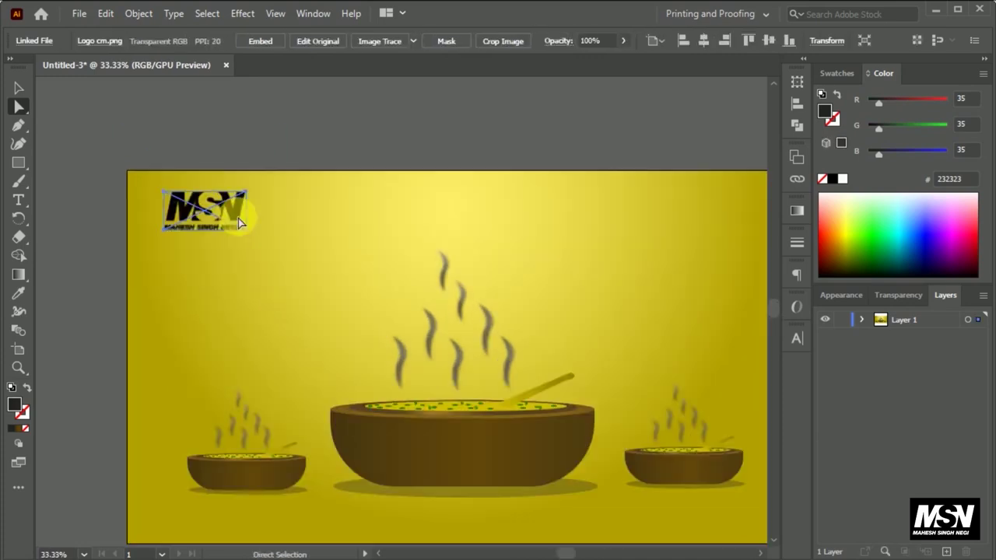
Step: Place the Adobe Illustrator logo image and position it at the artboard's top-right corner
left_click(96, 145)
left_click(80, 13)
left_click(124, 283)
left_click_drag(506, 200, 526, 199)
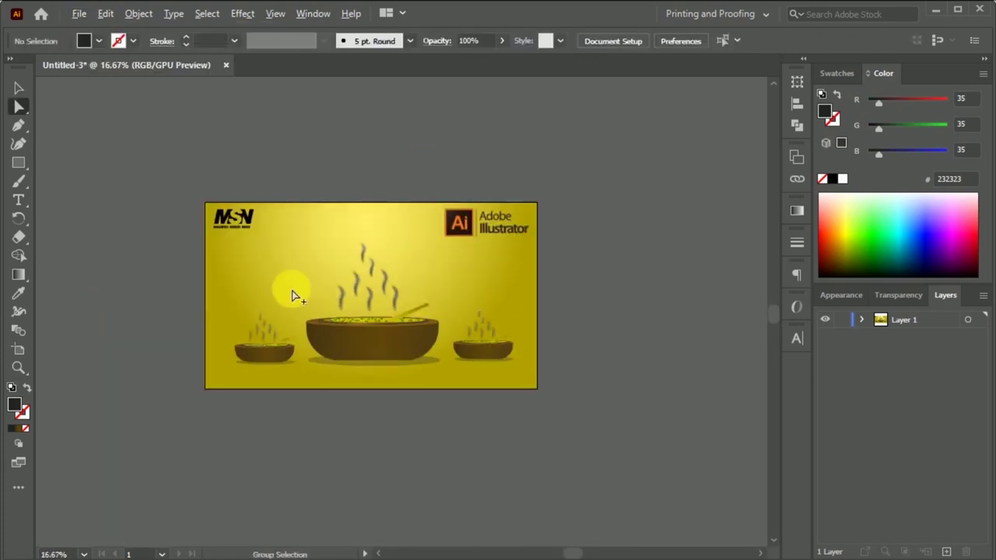